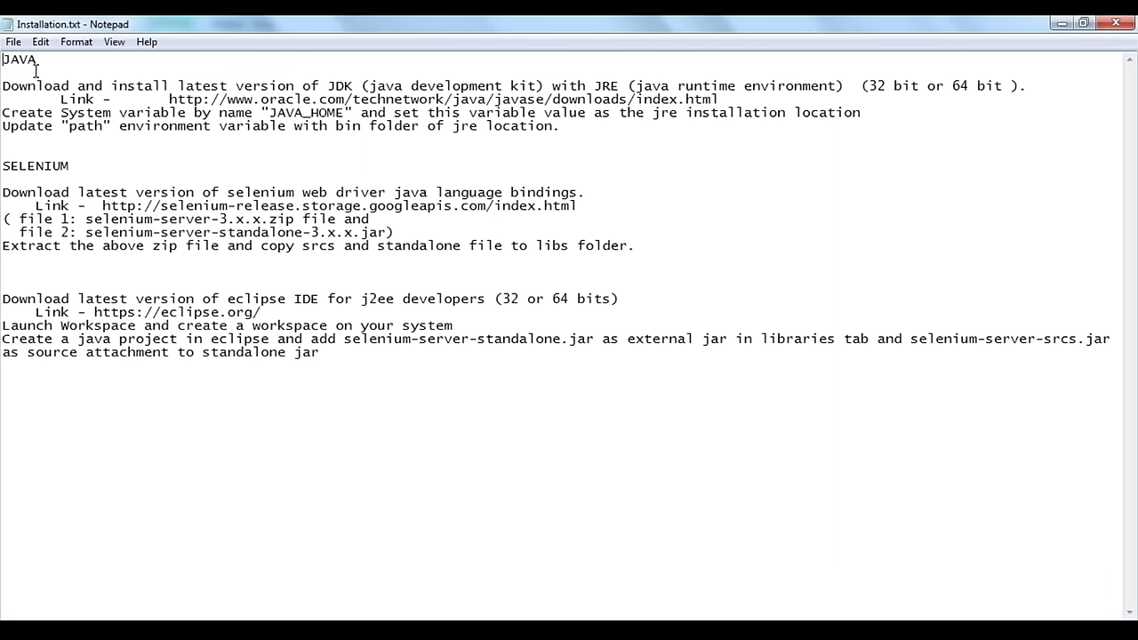
Highlight the JAVA and SELENIUM section headings in the Installation.txt notes.
left_click_drag(40, 60, 3, 60)
left_click_drag(69, 165, 6, 166)
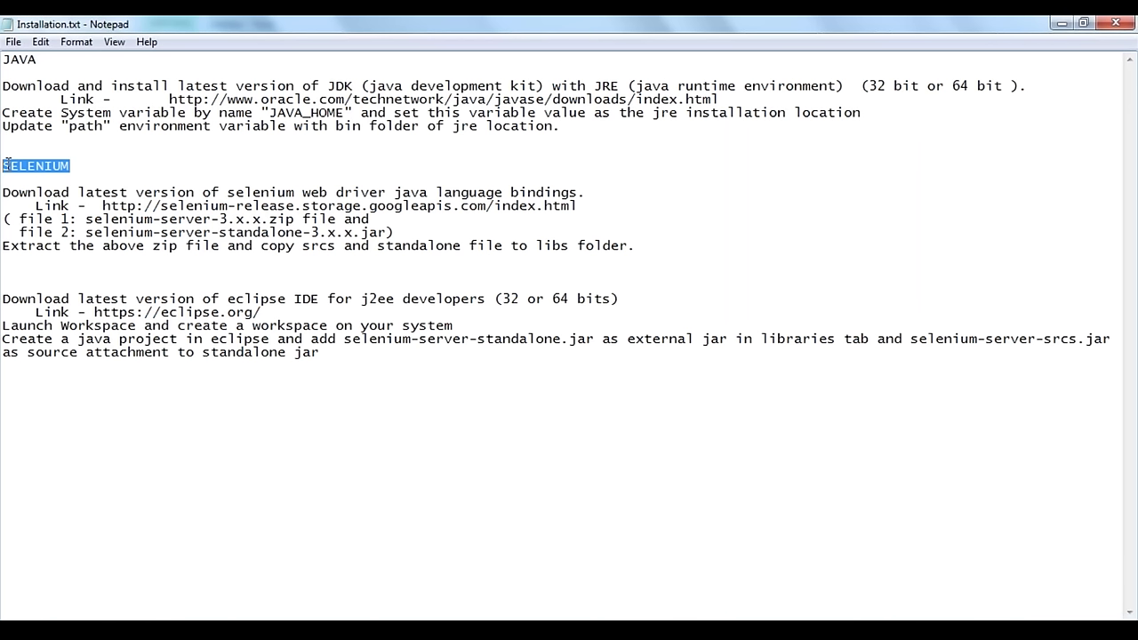
double_click(18, 60)
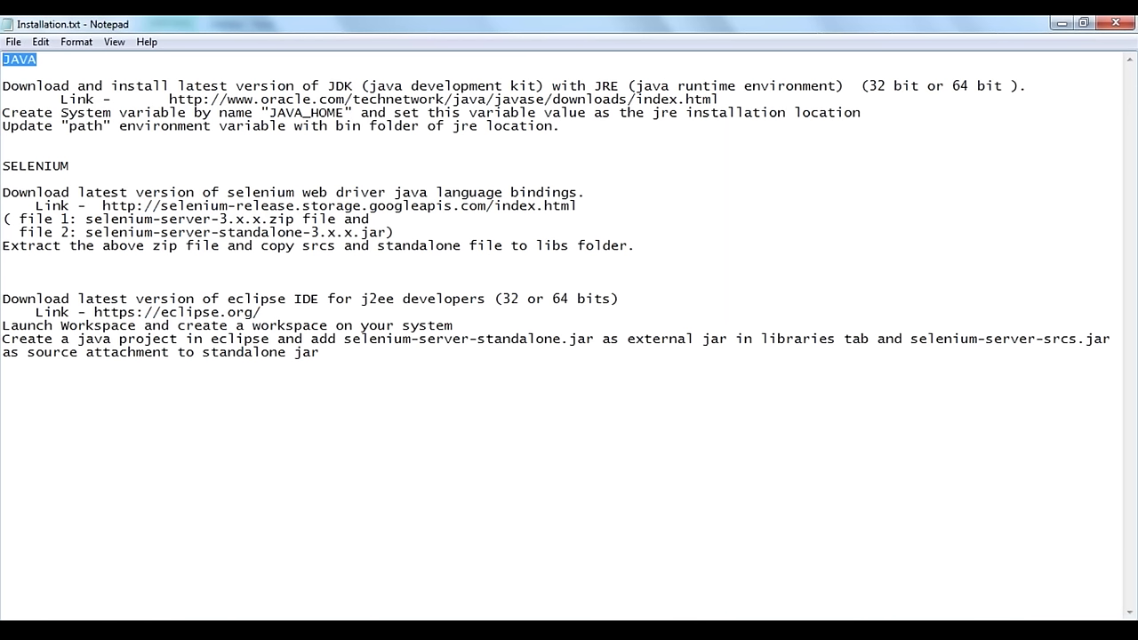
Copy the Oracle Java downloads link from the JAVA section and open it in Chrome.
left_click_drag(169, 99, 716, 100)
key("ctrl+c")
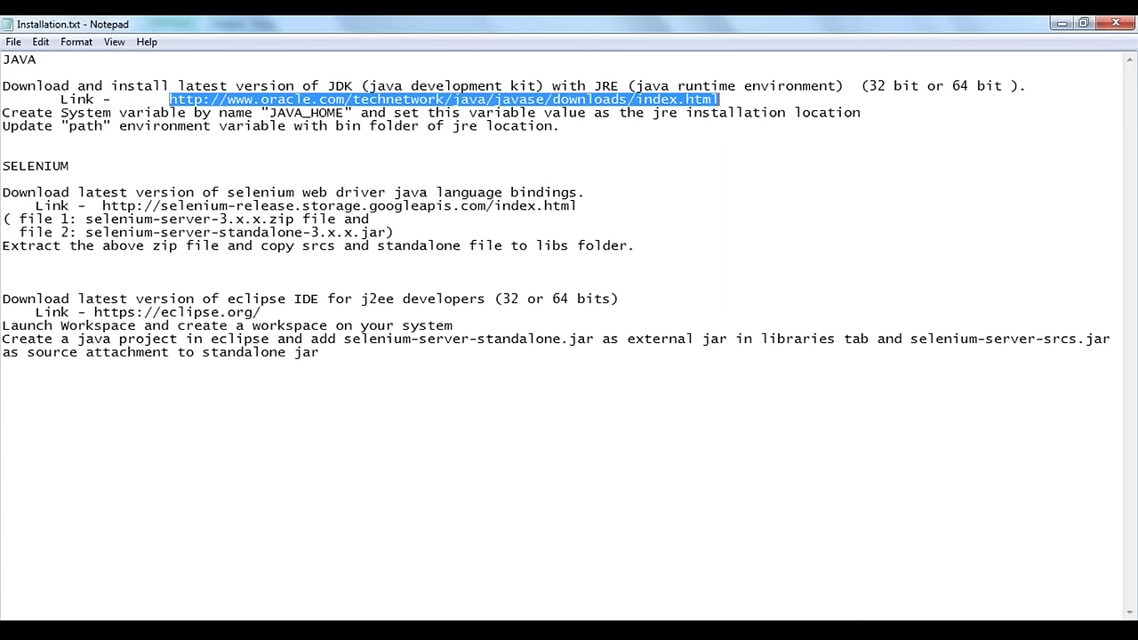
key("alt+Tab")
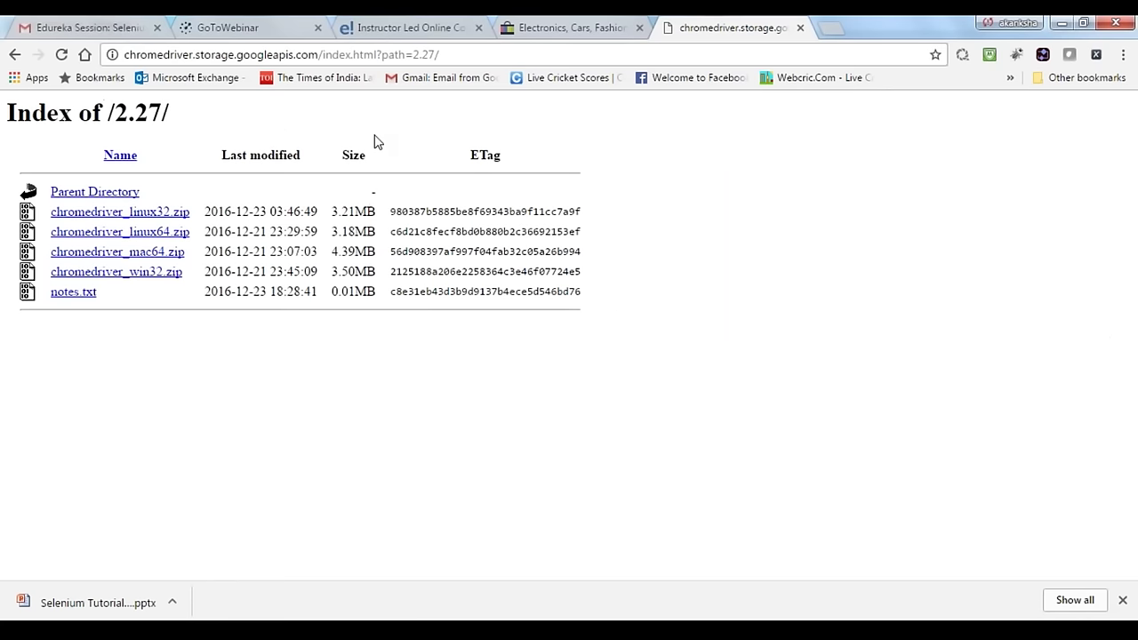
left_click(482, 54)
key("ctrl+v")
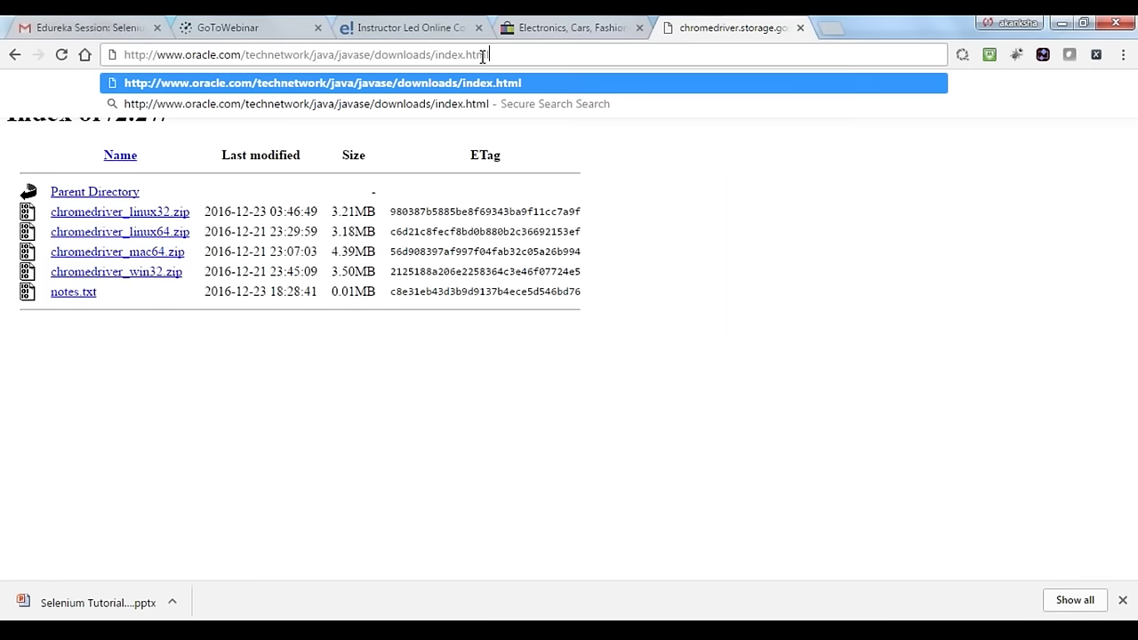
key("Return")
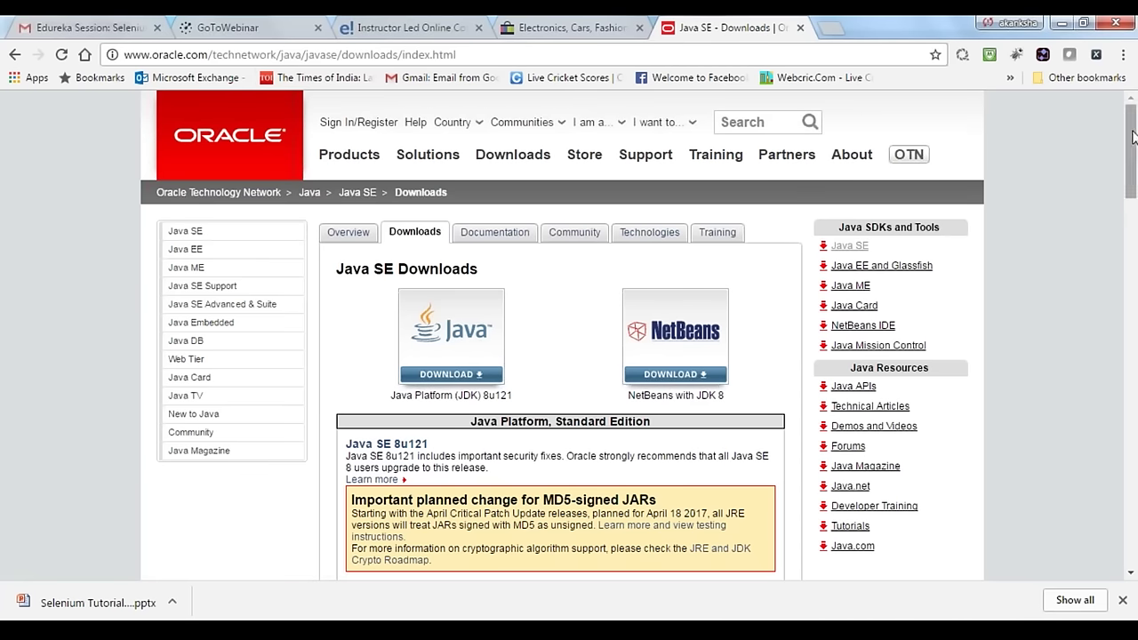
Open the Java Platform (JDK) 8u121 download page and show its list of installers by operating system.
scroll(1135, 155, "down", 1)
scroll(457, 305, "up", 1)
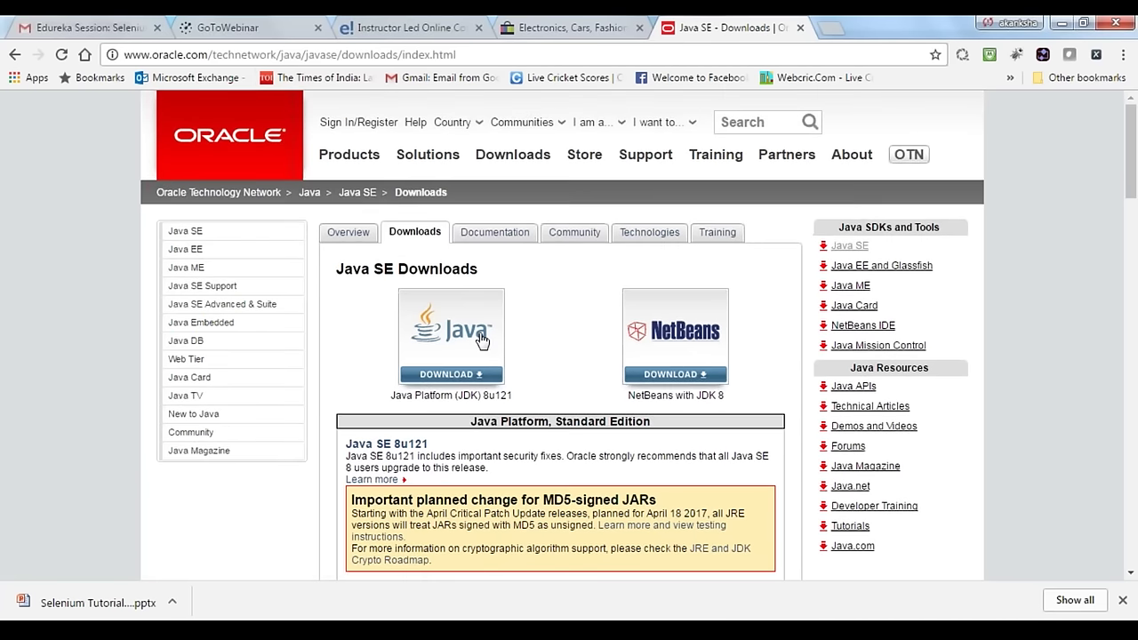
left_click(462, 338)
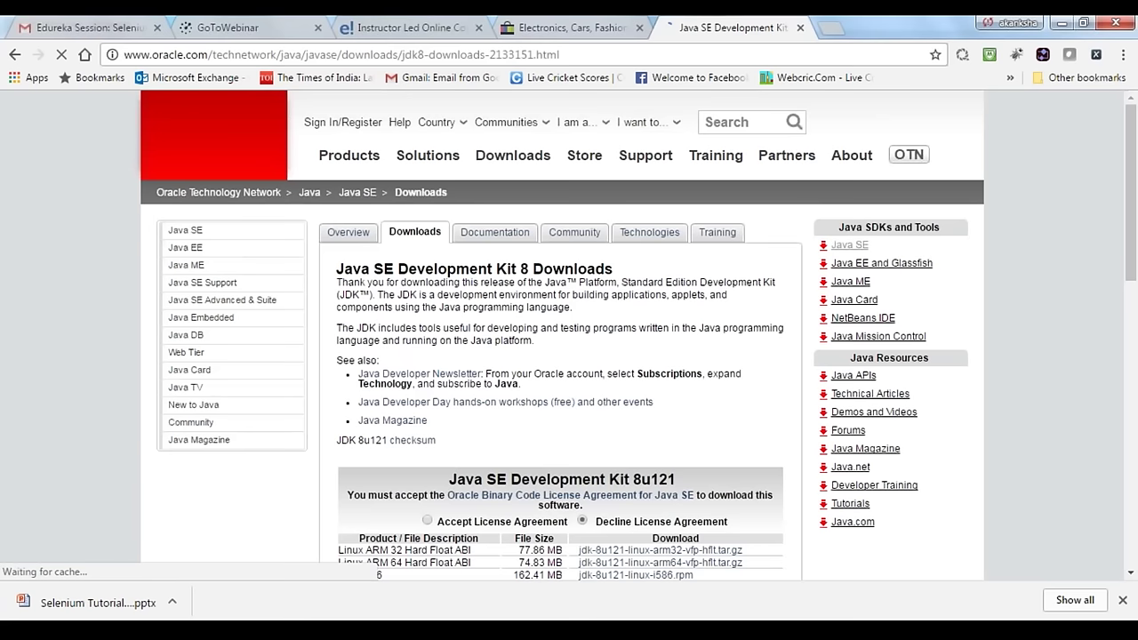
scroll(1136, 176, "down", 1)
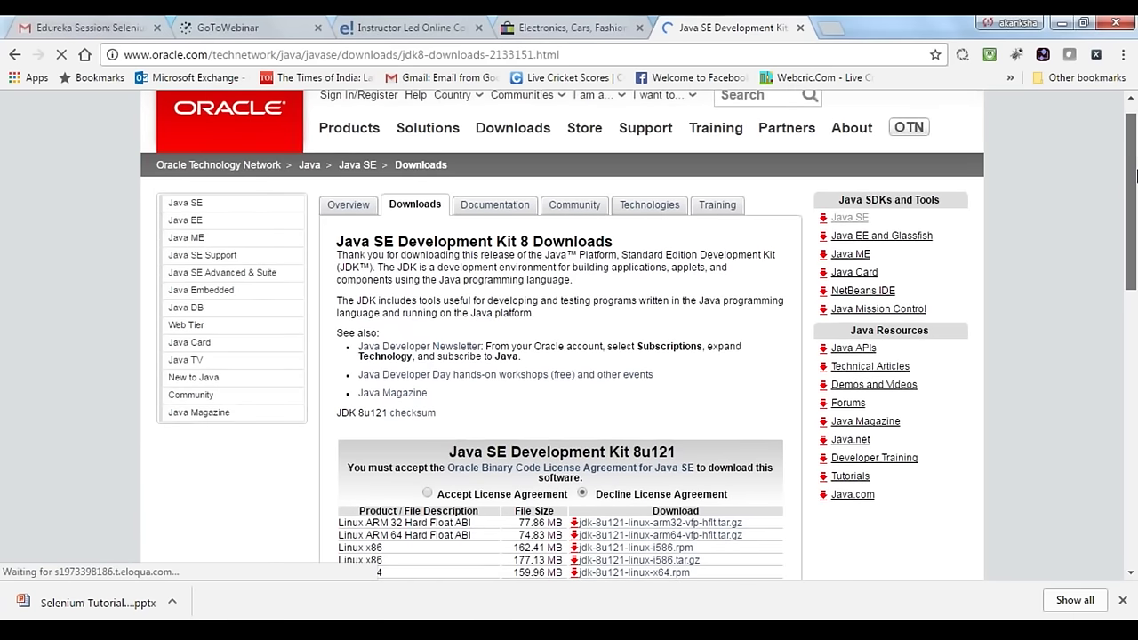
left_click_drag(1136, 175, 1136, 223)
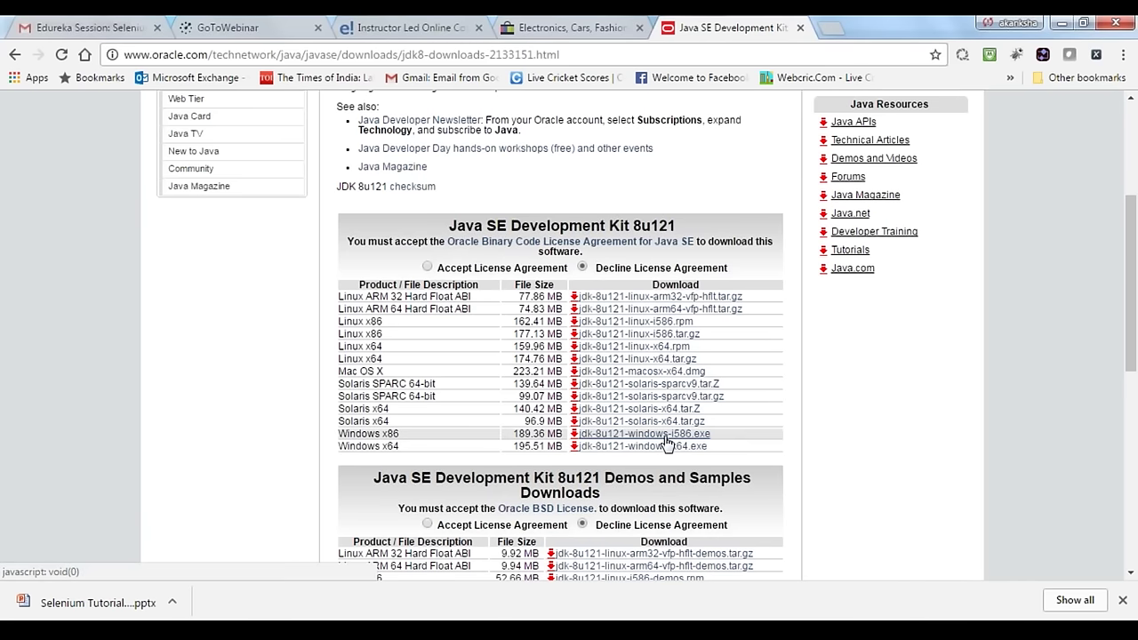
Switch to Windows Explorer and view the installed Java folders in Program Files (x86)\Java on the C: drive.
mouse_move(229, 630)
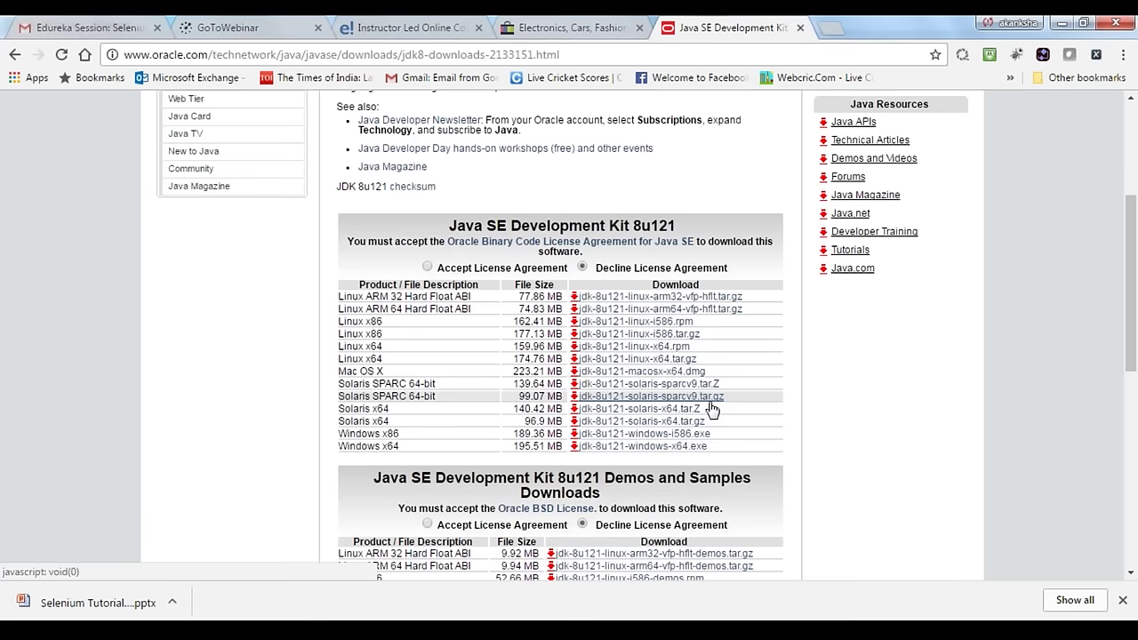
mouse_move(67, 584)
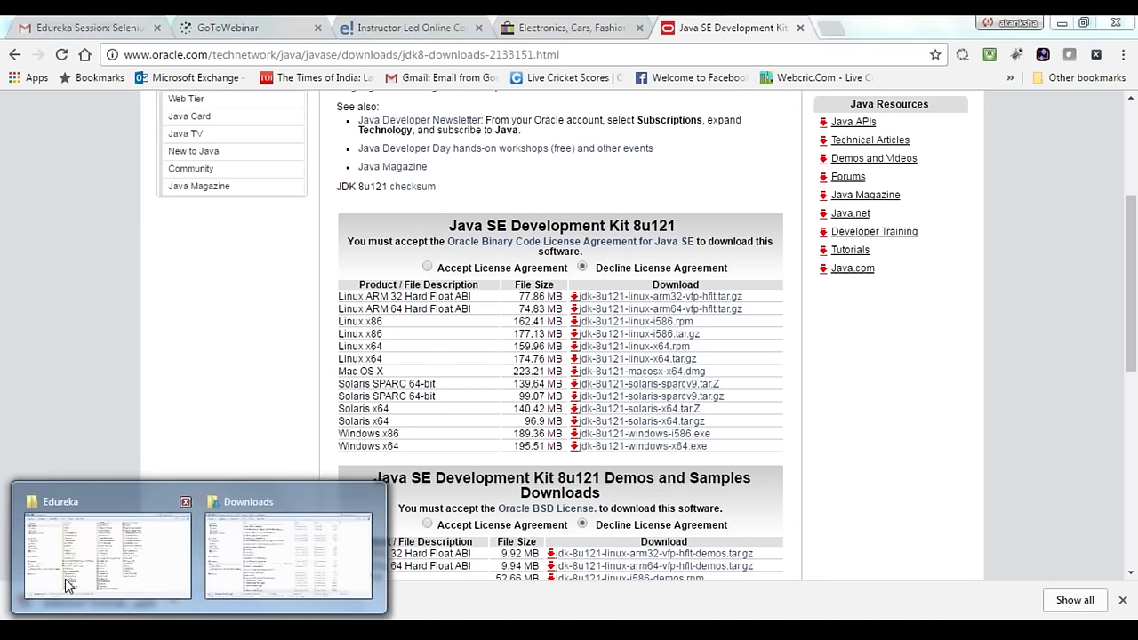
mouse_move(64, 544)
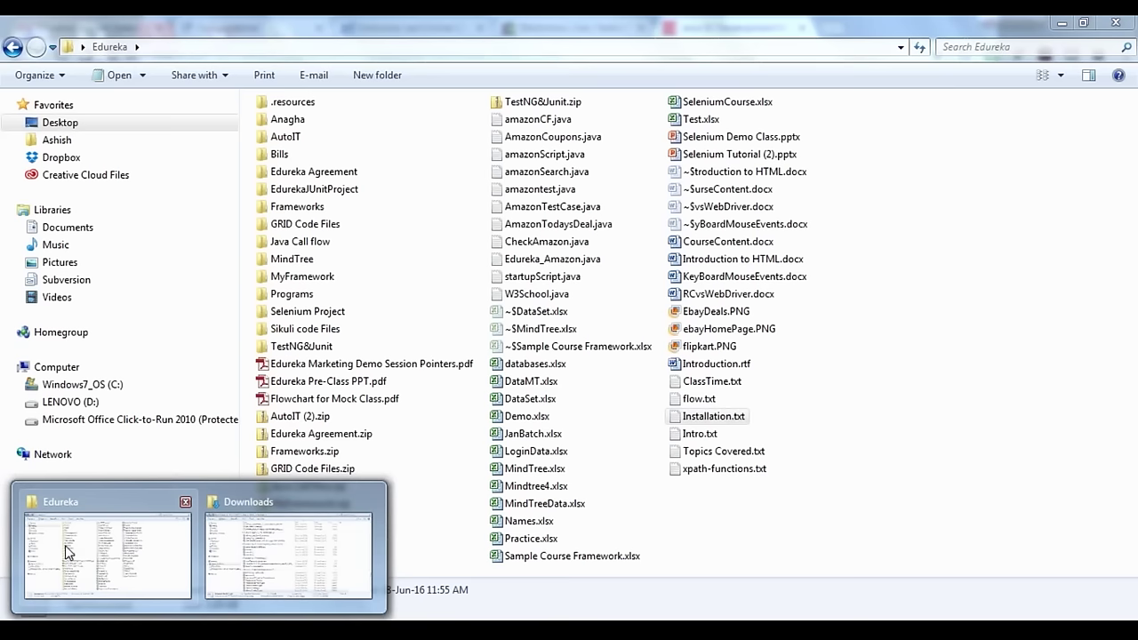
left_click(65, 545)
left_click(80, 386)
double_click(317, 524)
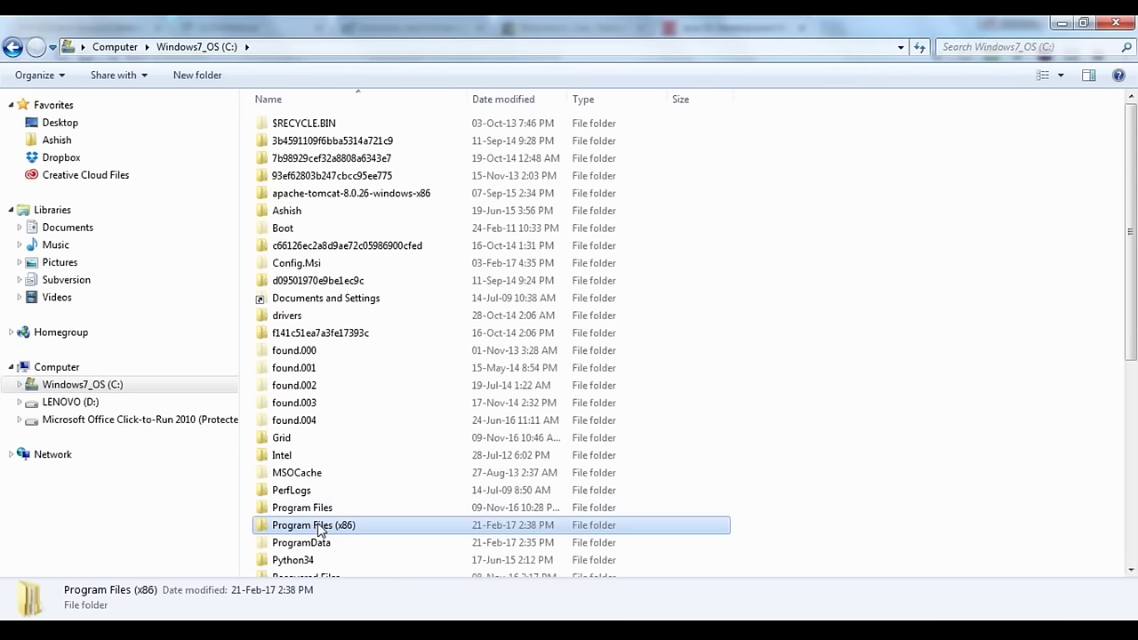
left_click(299, 496)
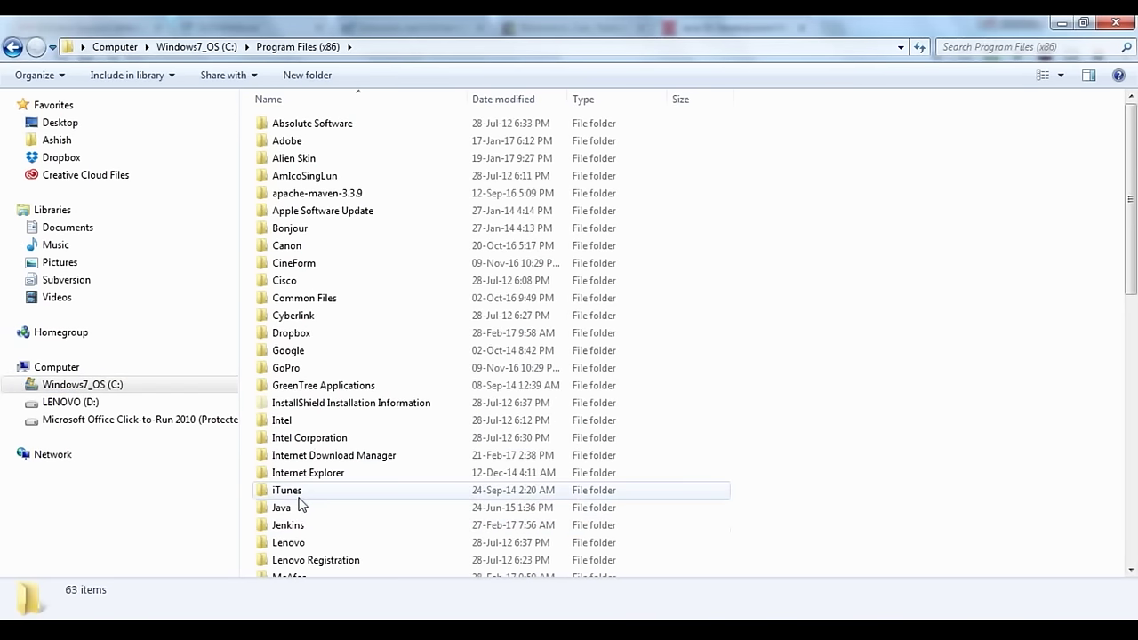
double_click(298, 511)
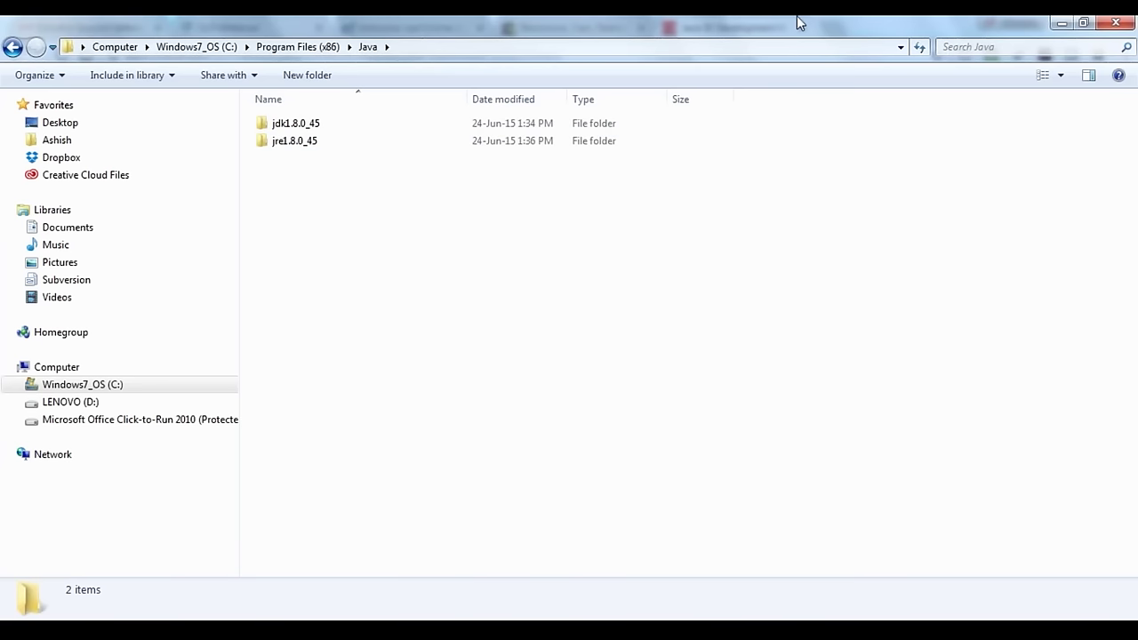
left_click(1062, 22)
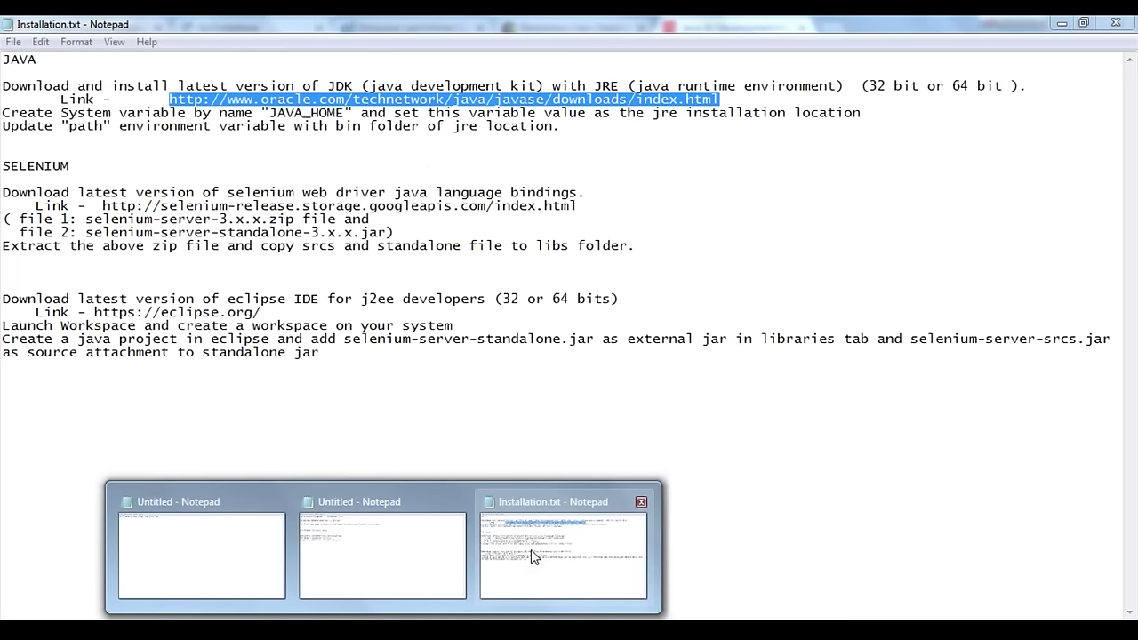
Switch to the Installation.txt notes in Notepad and copy the Selenium release link.
left_click(533, 556)
left_click_drag(102, 205, 597, 205)
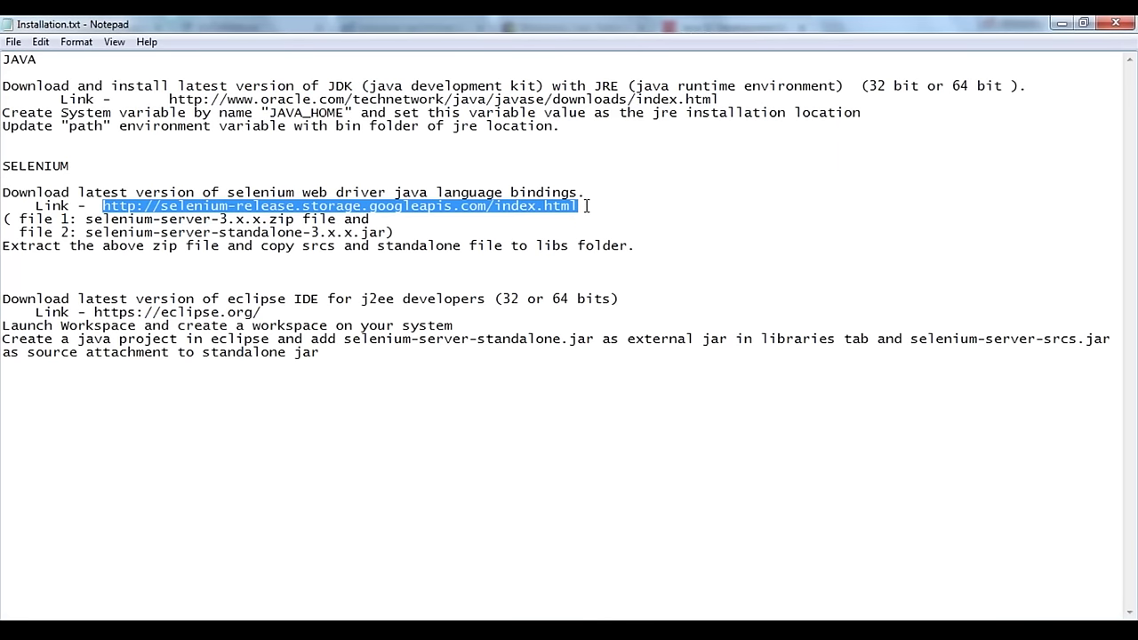
left_click(586, 206)
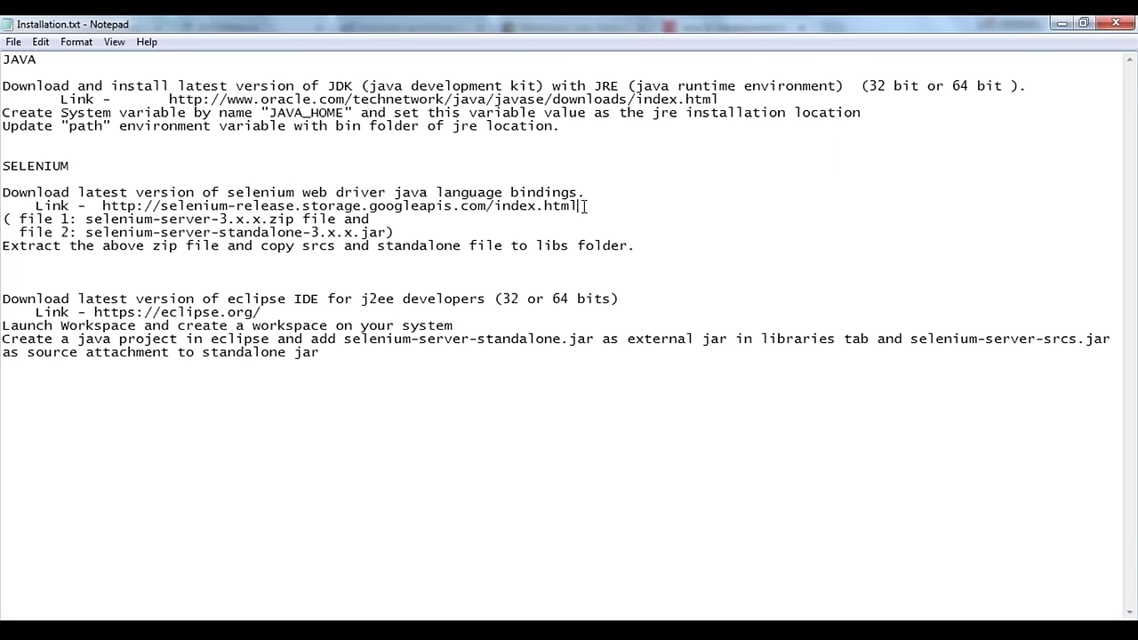
left_click_drag(586, 206, 103, 206)
key("ctrl+c")
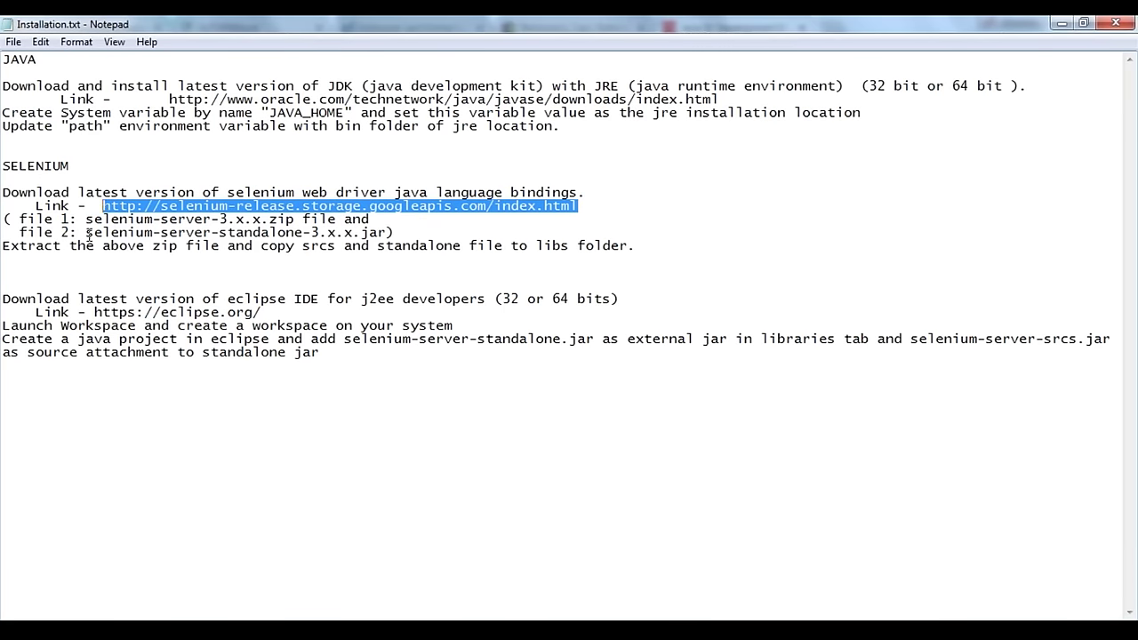
Switch to Chrome and open the copied Selenium release link in a new tab.
key("alt+Tab")
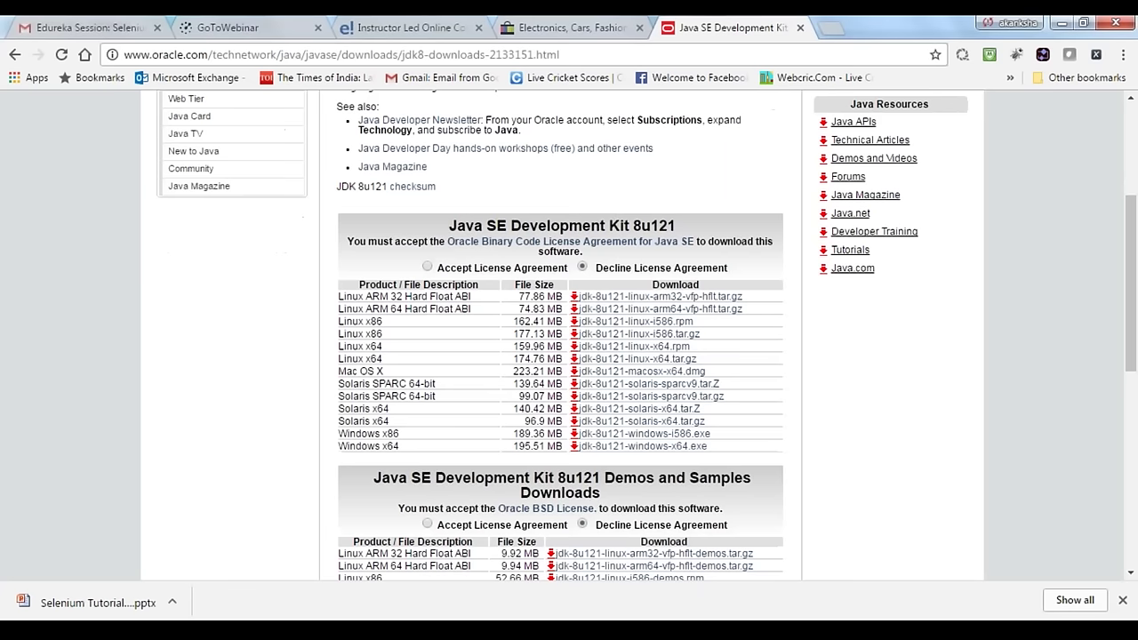
key("ctrl+t")
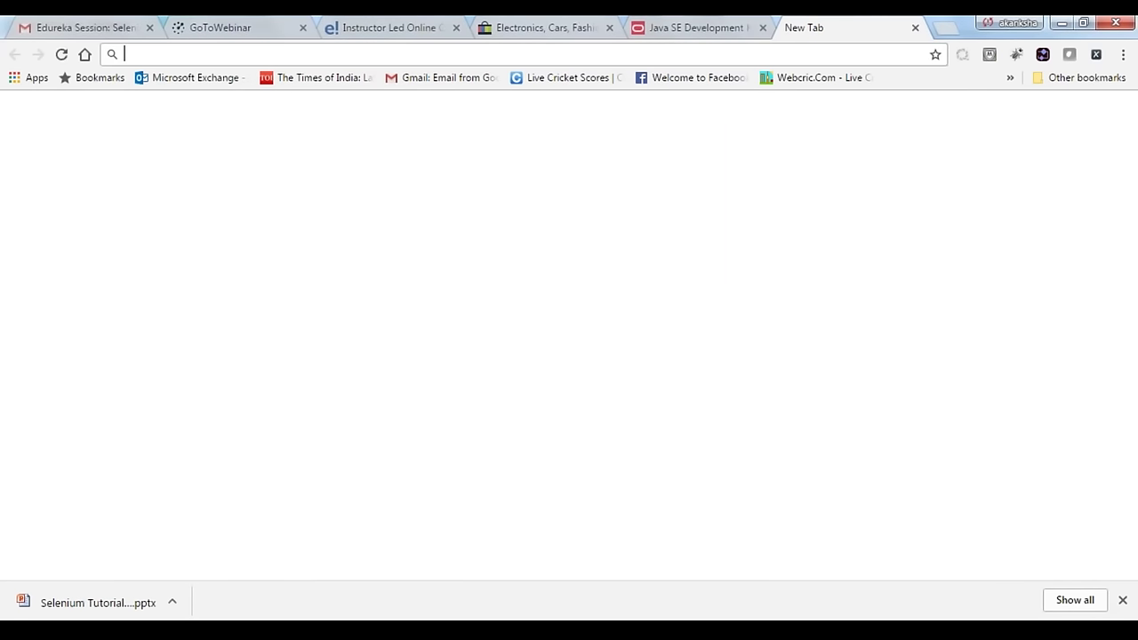
key("ctrl+v")
key("Return")
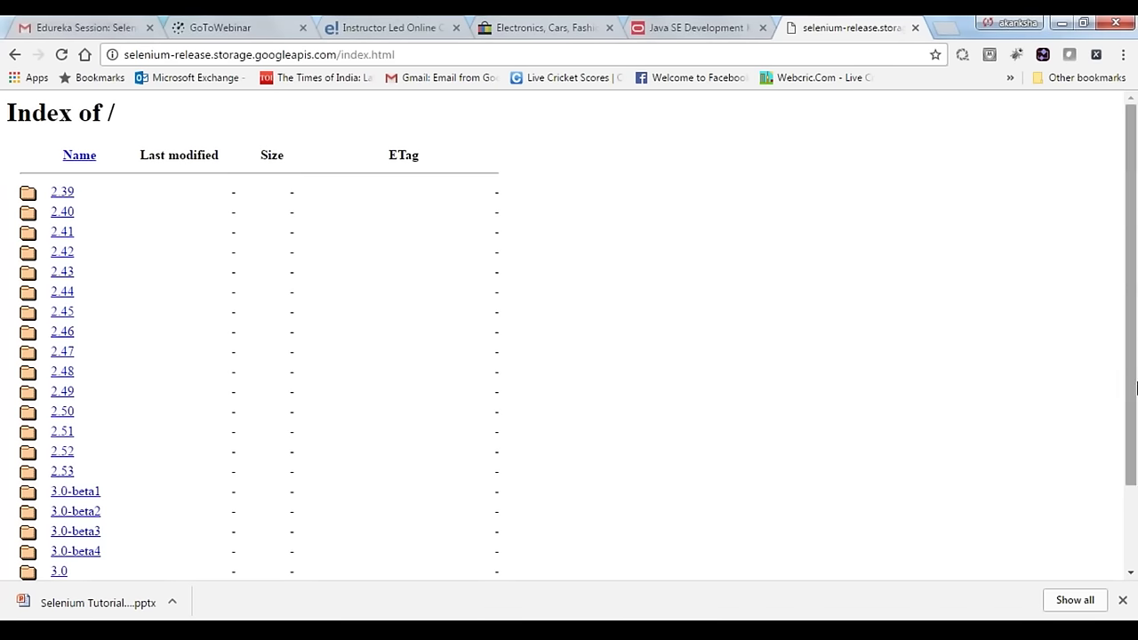
View the files in the 3.2 release folder, and open the 3.1 release folder instead.
left_click_drag(1132, 421, 1132, 526)
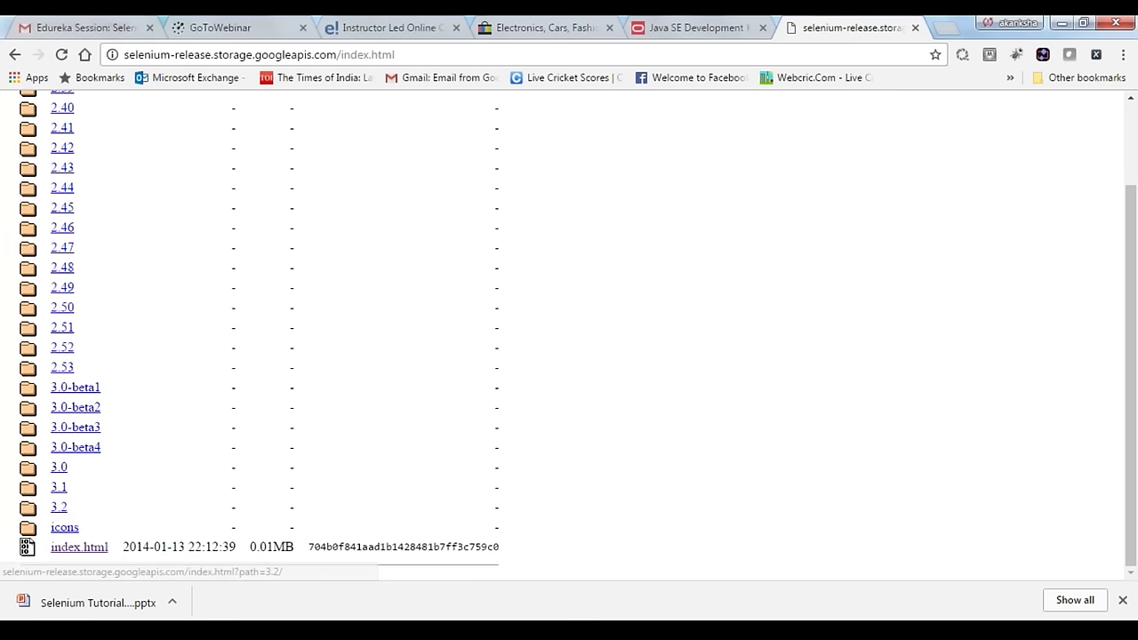
left_click(59, 508)
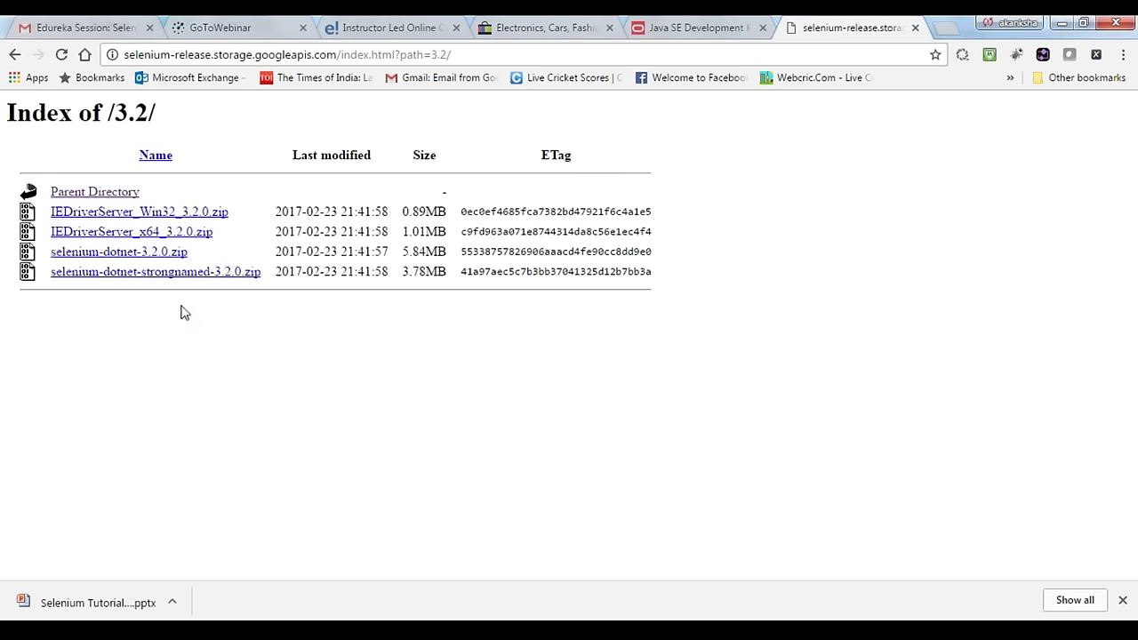
key("alt+Left")
left_click(57, 485)
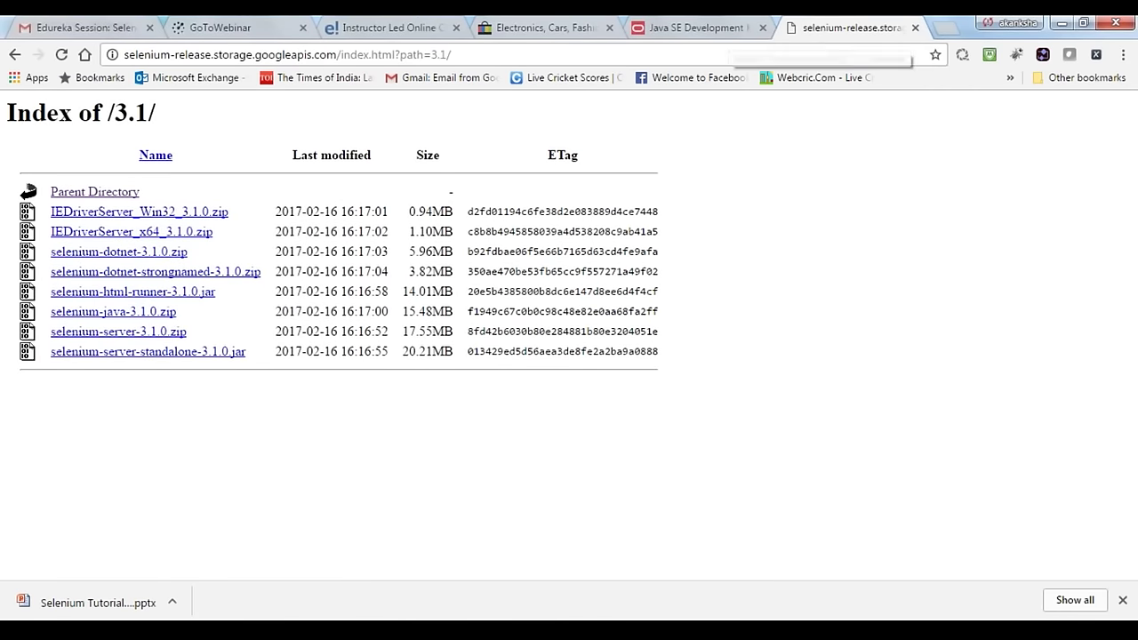
Return to the Selenium release index, check the 3.2 folder again and go back to the index.
left_click(14, 54)
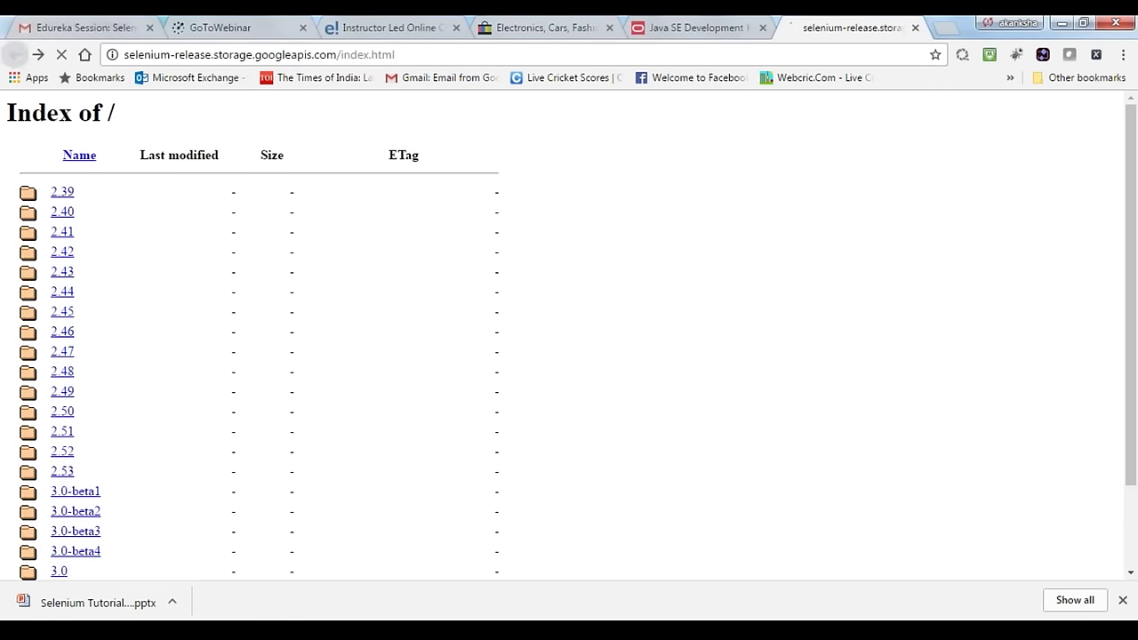
left_click(14, 55)
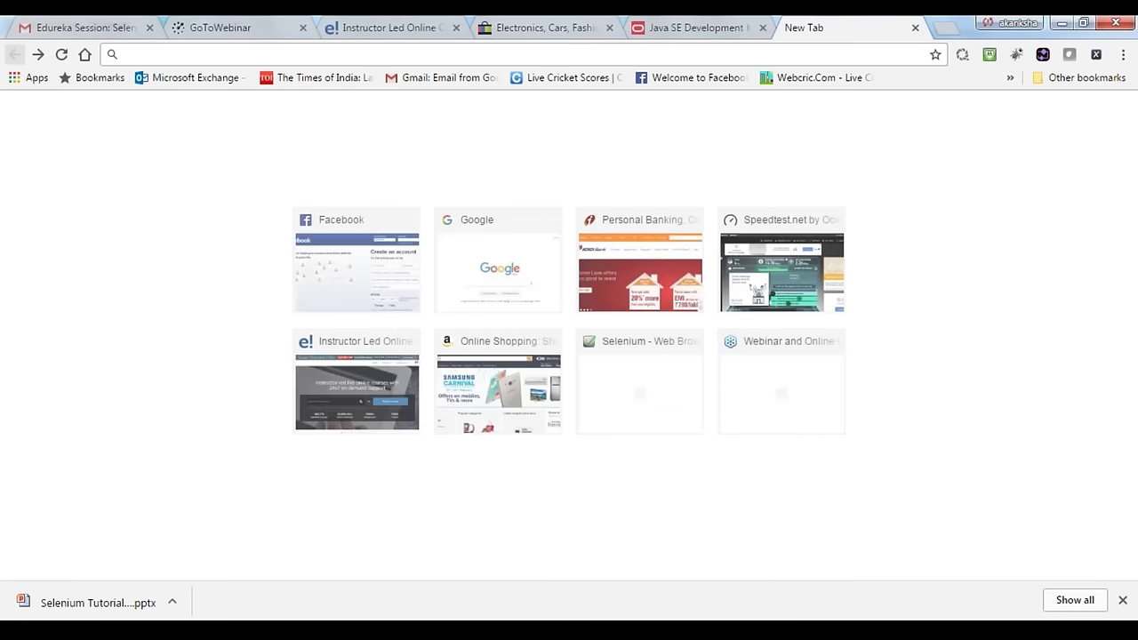
left_click(39, 54)
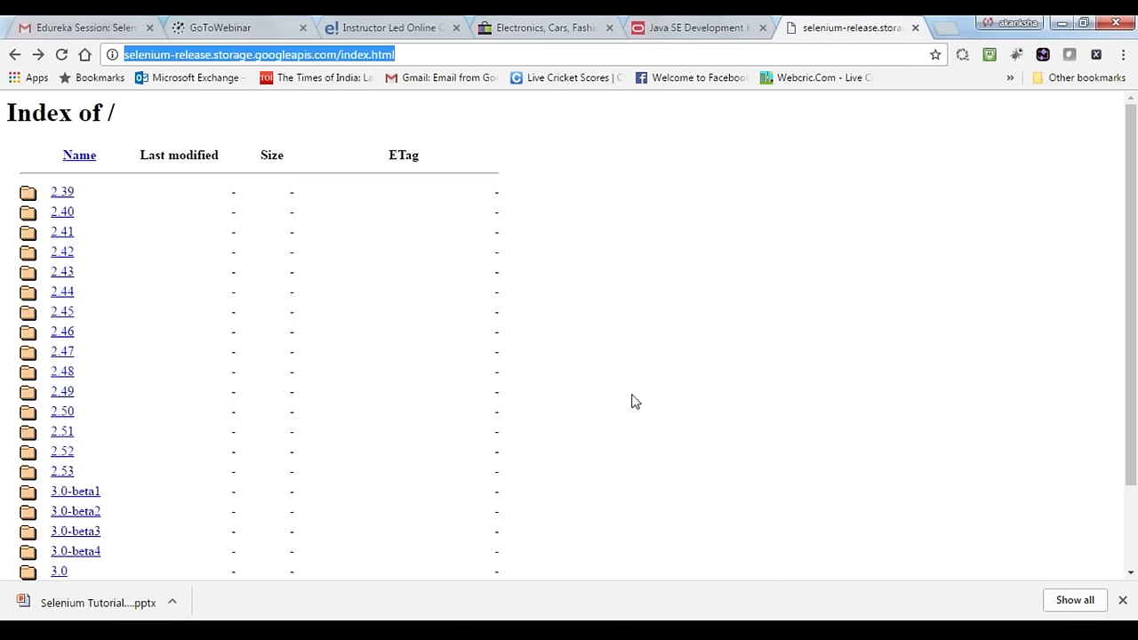
left_click_drag(1134, 478, 1134, 560)
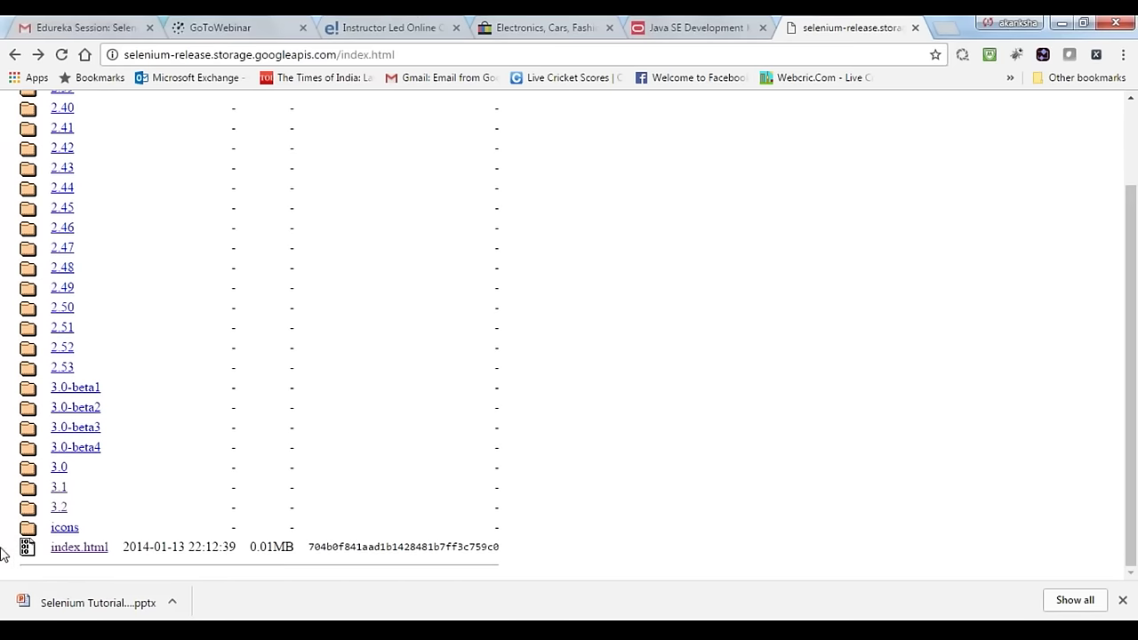
left_click(59, 508)
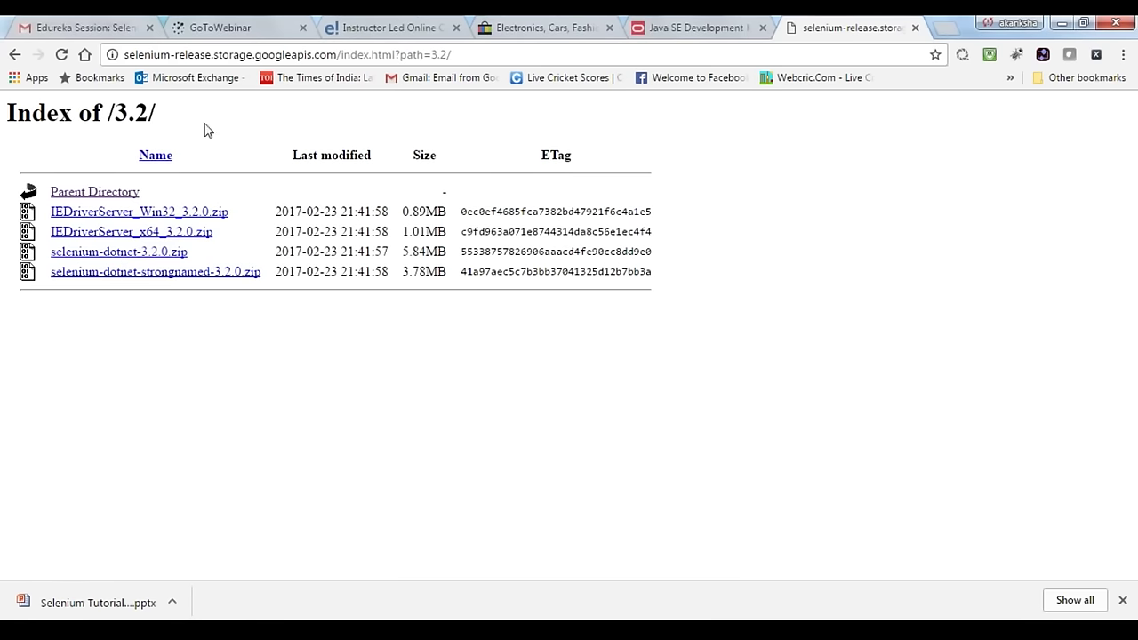
left_click(14, 54)
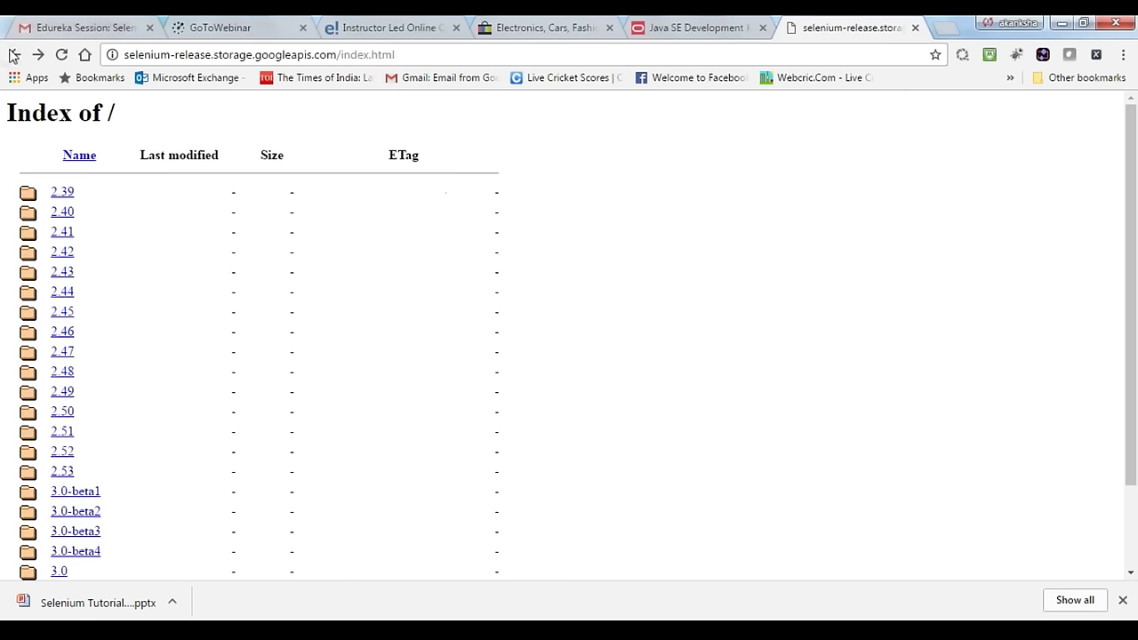
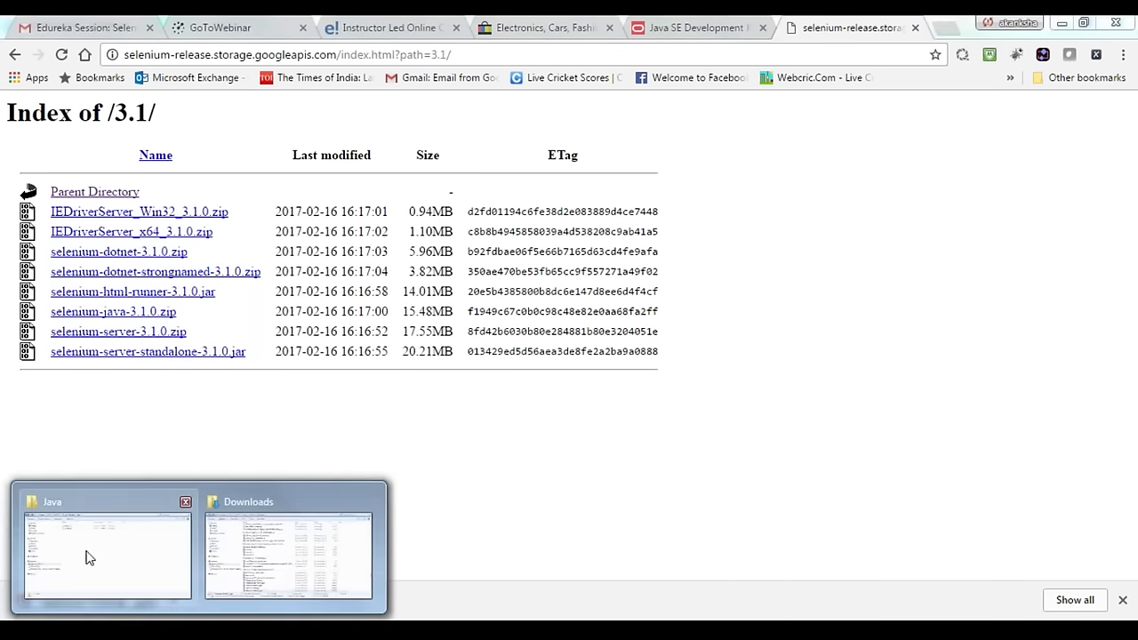
Switch to Windows Explorer and open the presenter's personal folder on the LENOVO (D:) drive.
left_click(89, 557)
left_click(71, 402)
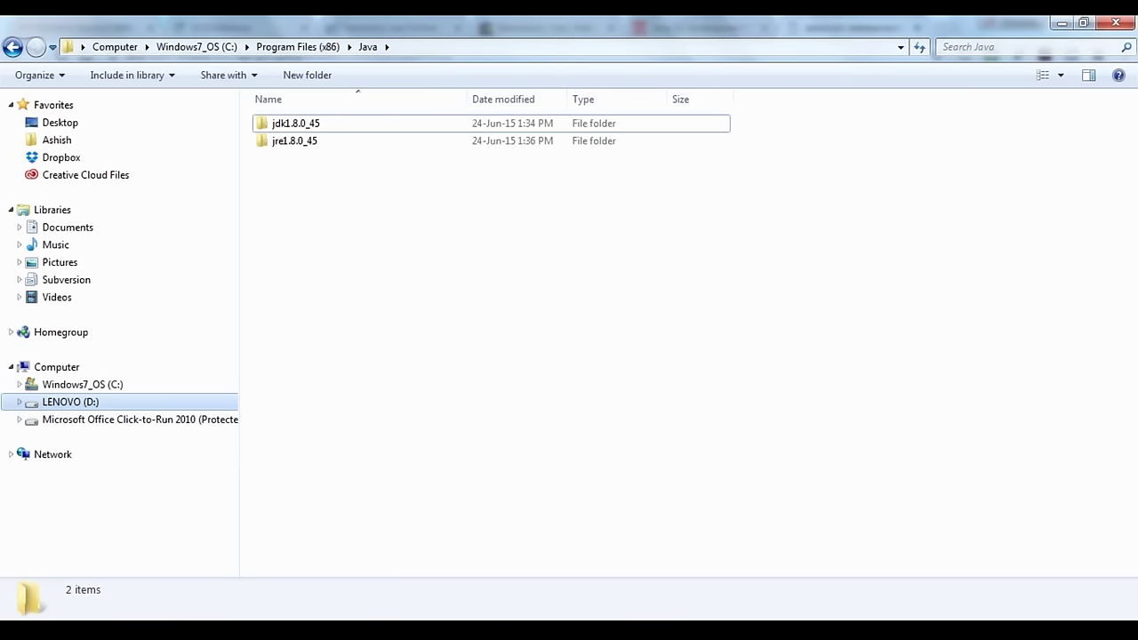
double_click(330, 140)
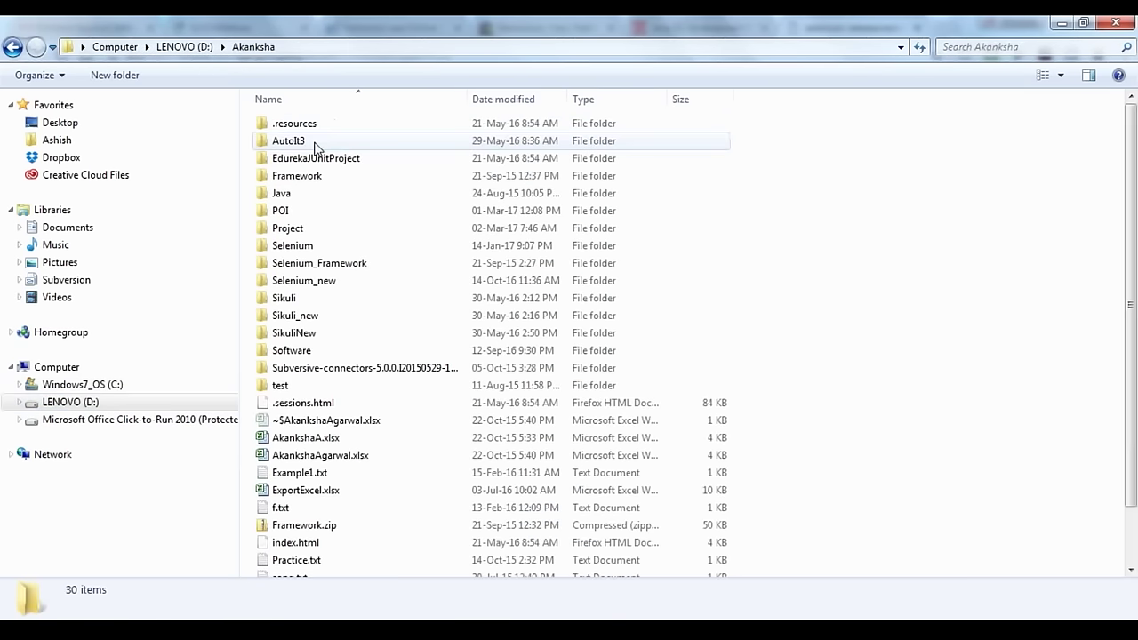
View the lib folder of selenium-server-3.0.0 inside the Selenium_new folder, and return to Selenium_new.
double_click(304, 281)
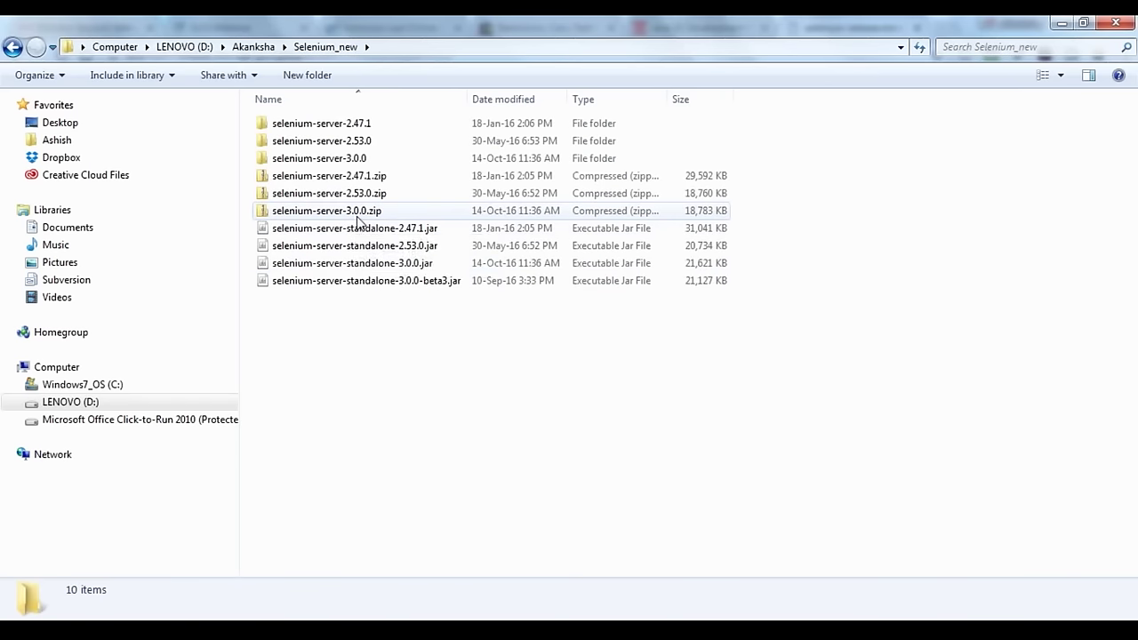
left_click(357, 161)
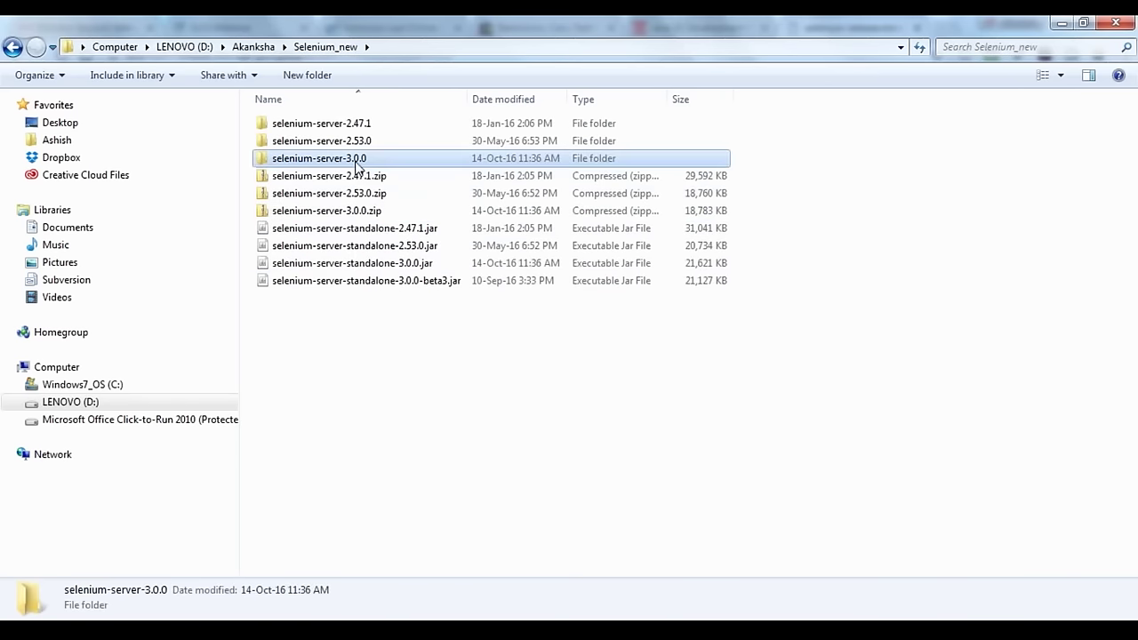
double_click(356, 162)
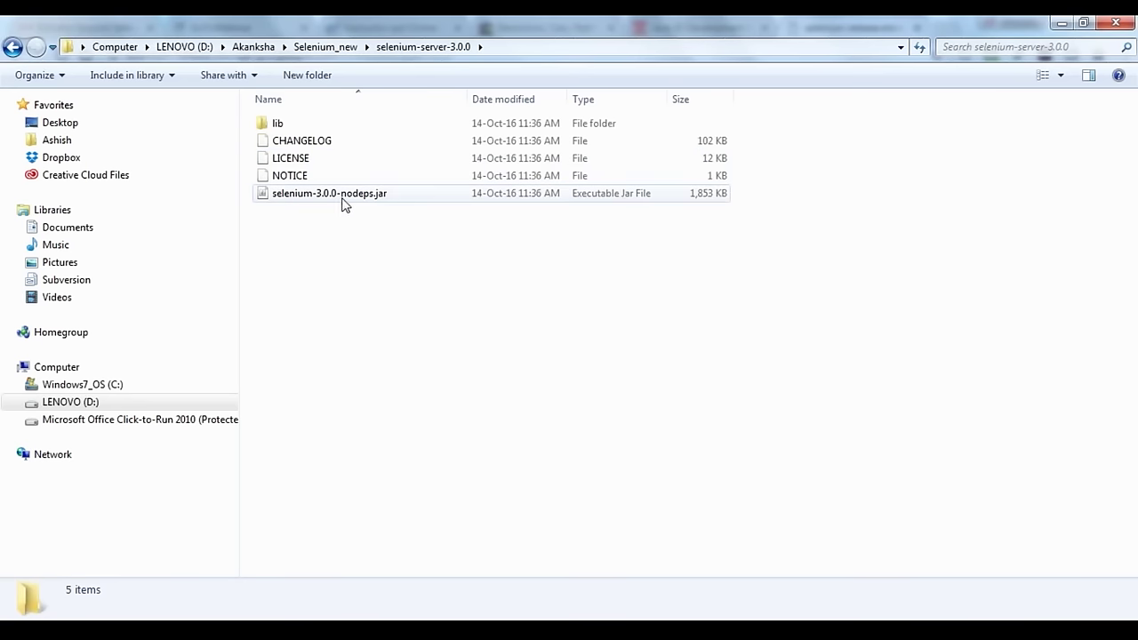
double_click(290, 131)
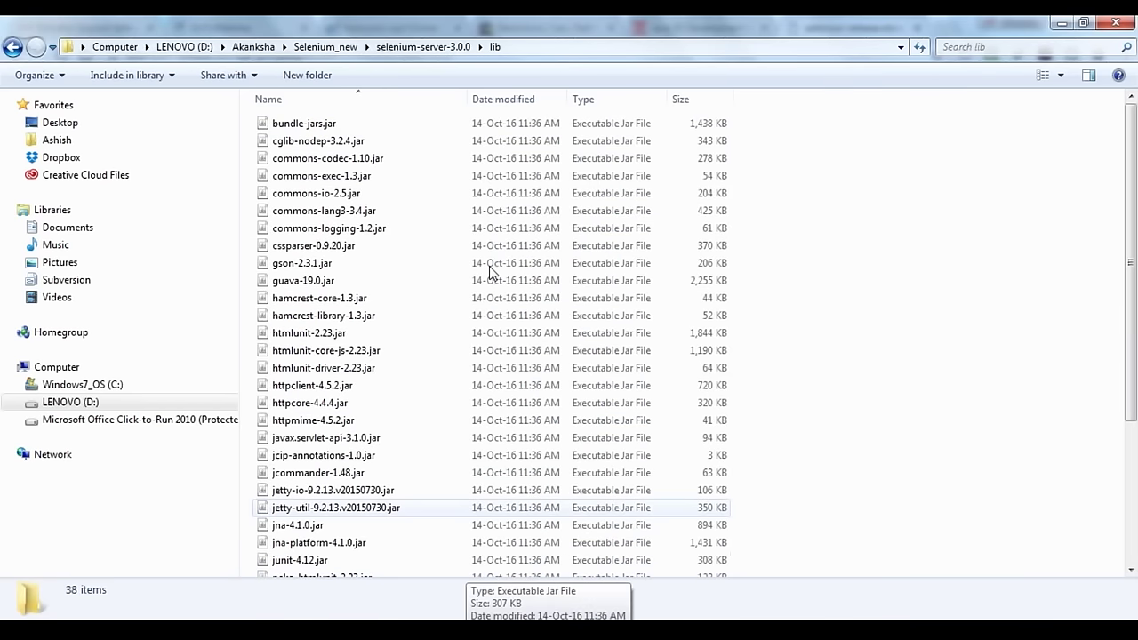
left_click(419, 47)
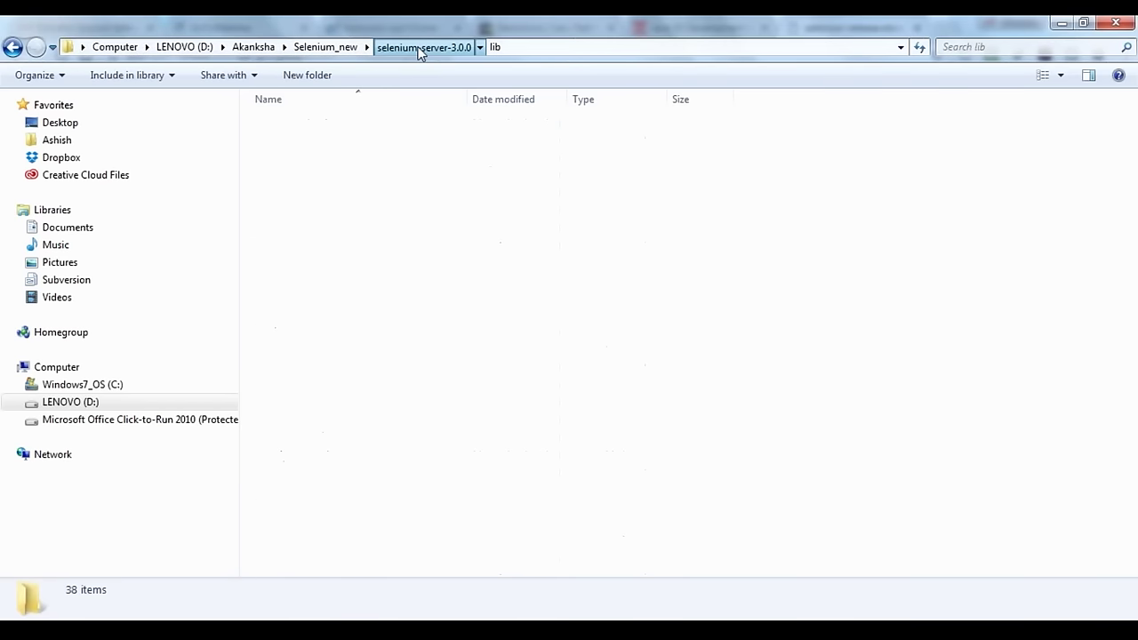
left_click(325, 47)
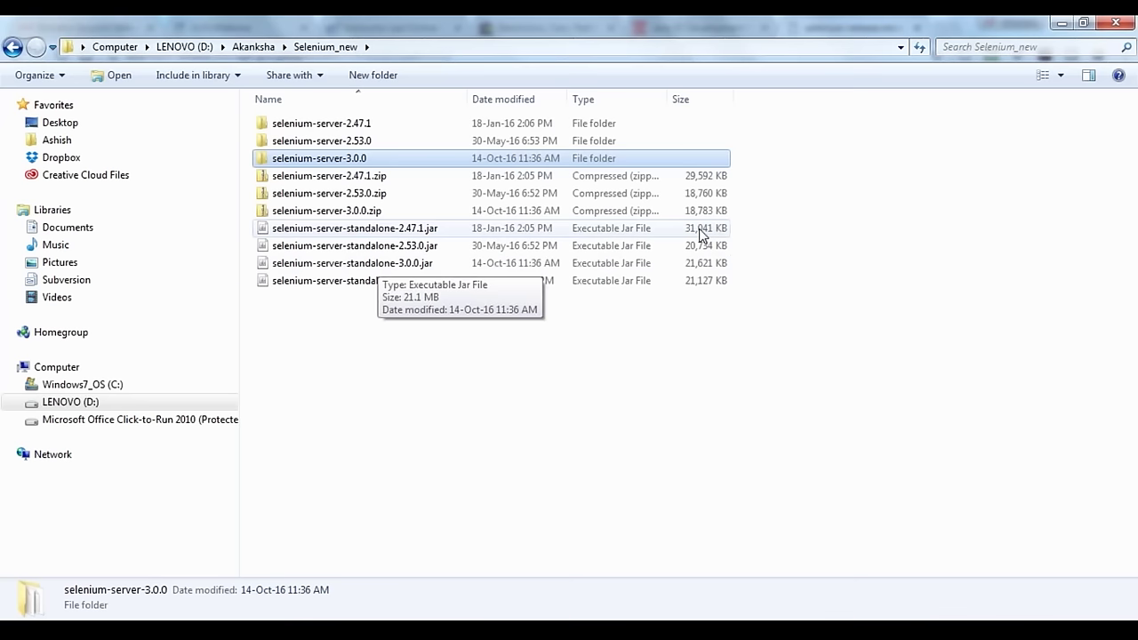
Switch to Notepad to read the Eclipse instructions in Installation.txt, and go back to Chrome.
key("alt+Tab")
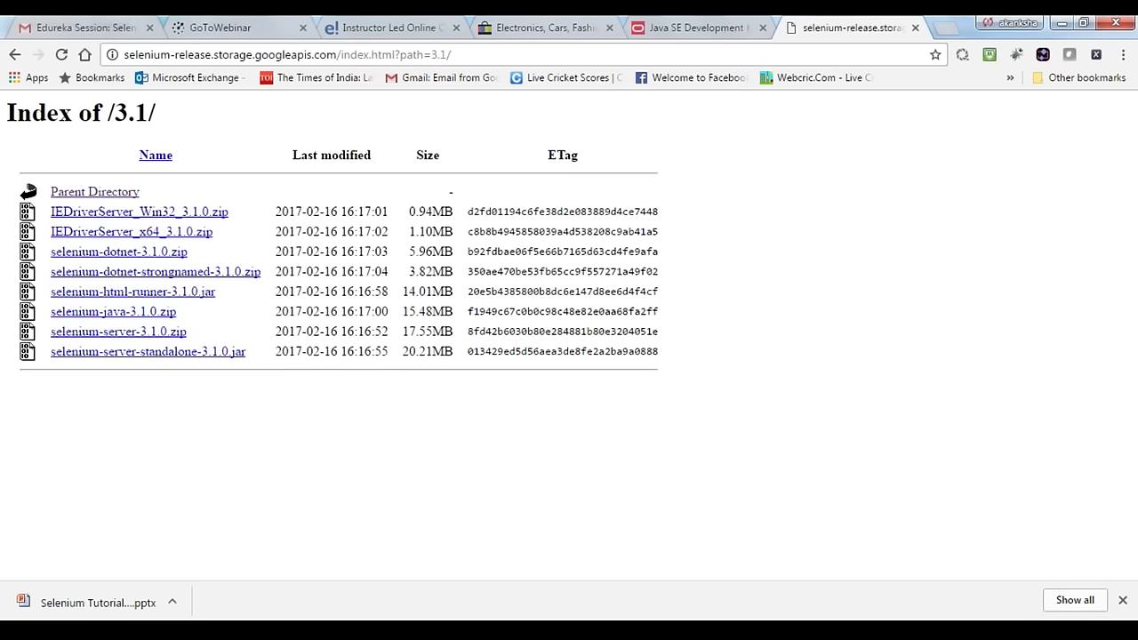
mouse_move(383, 631)
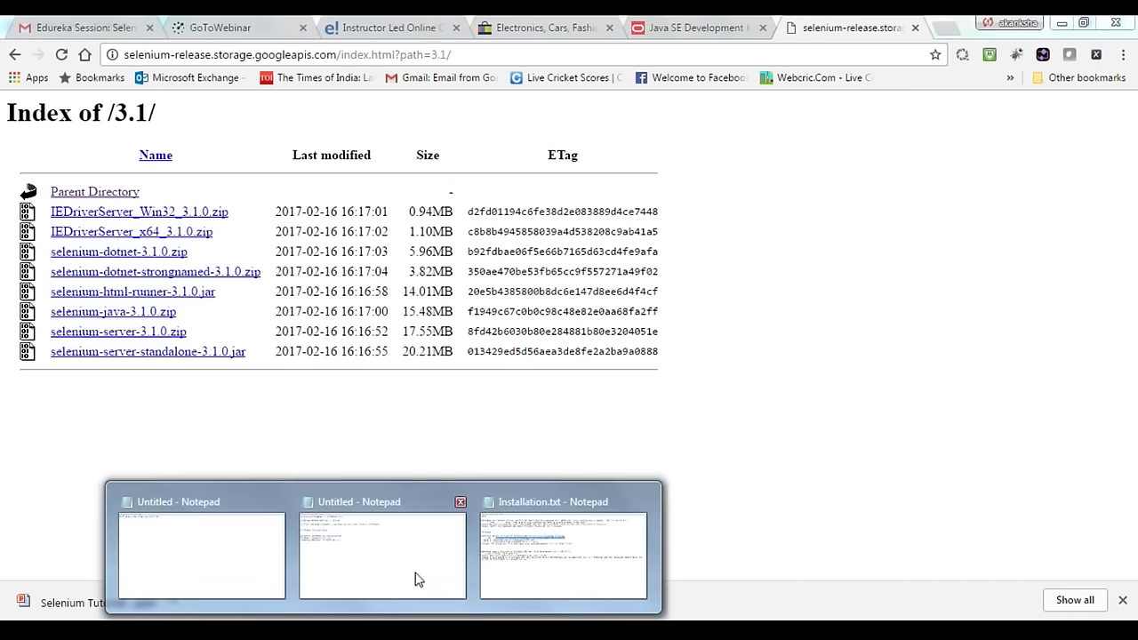
left_click(562, 555)
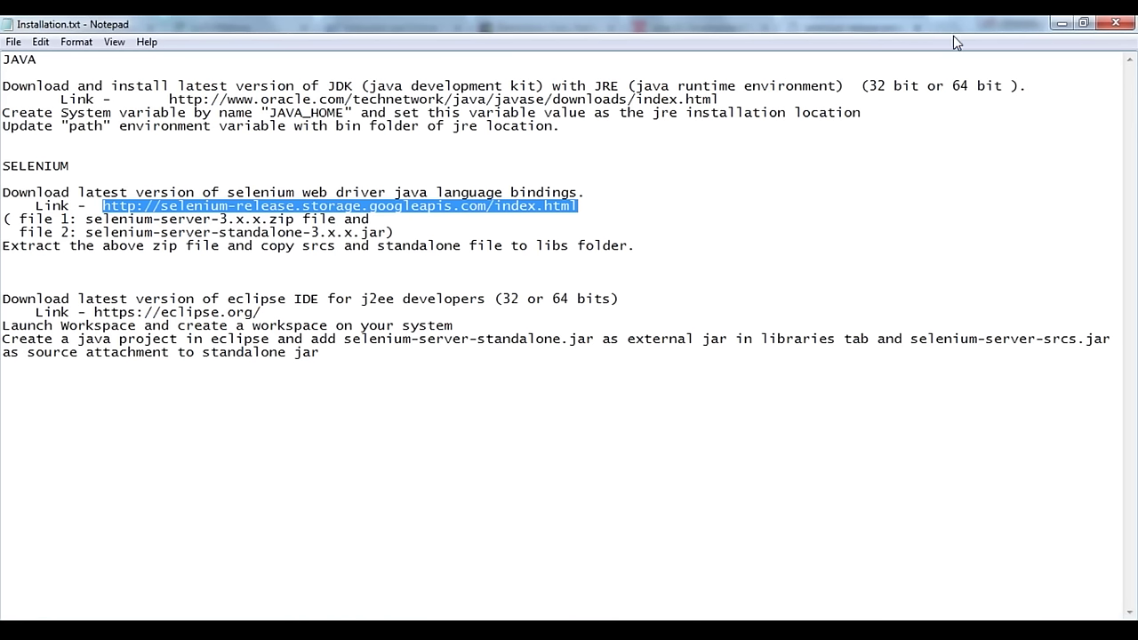
left_click(1061, 24)
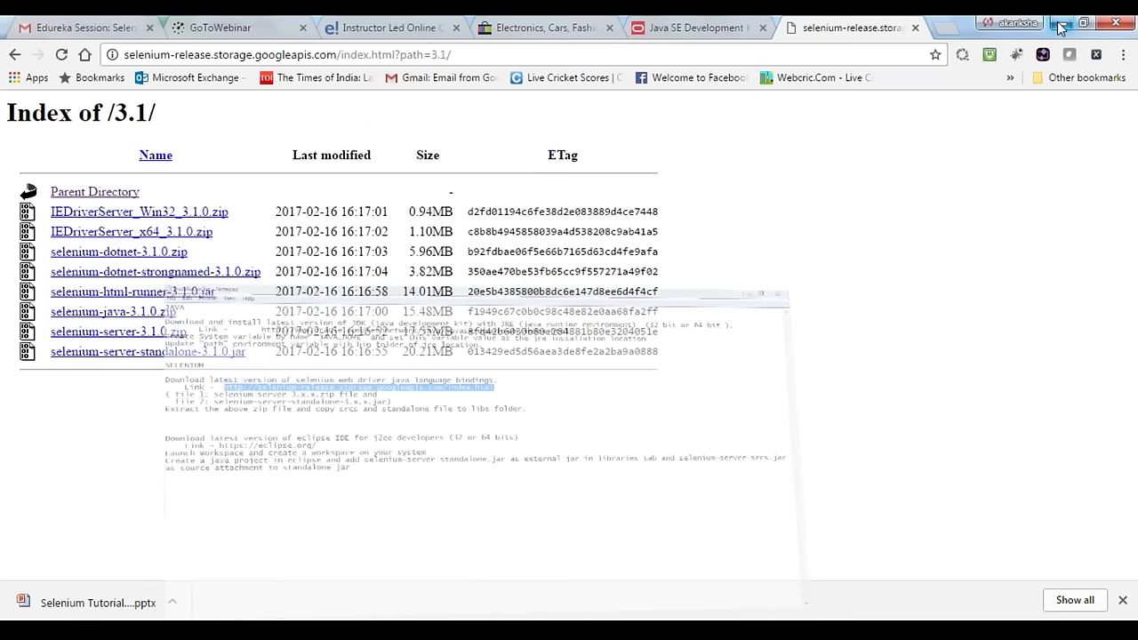
key("ctrl+t")
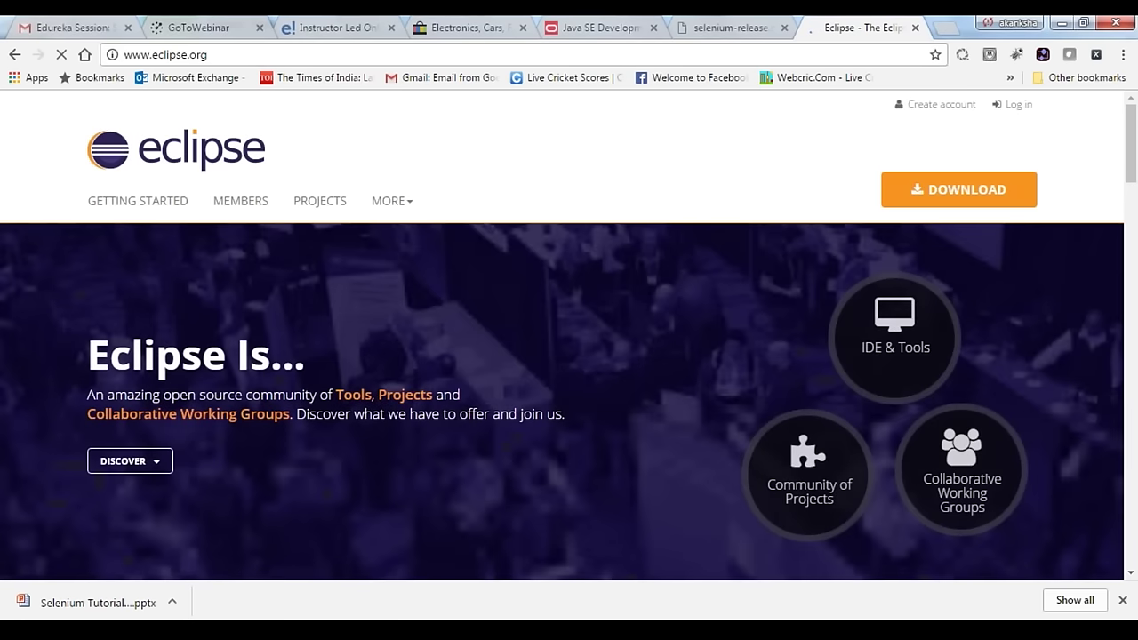
left_click(894, 349)
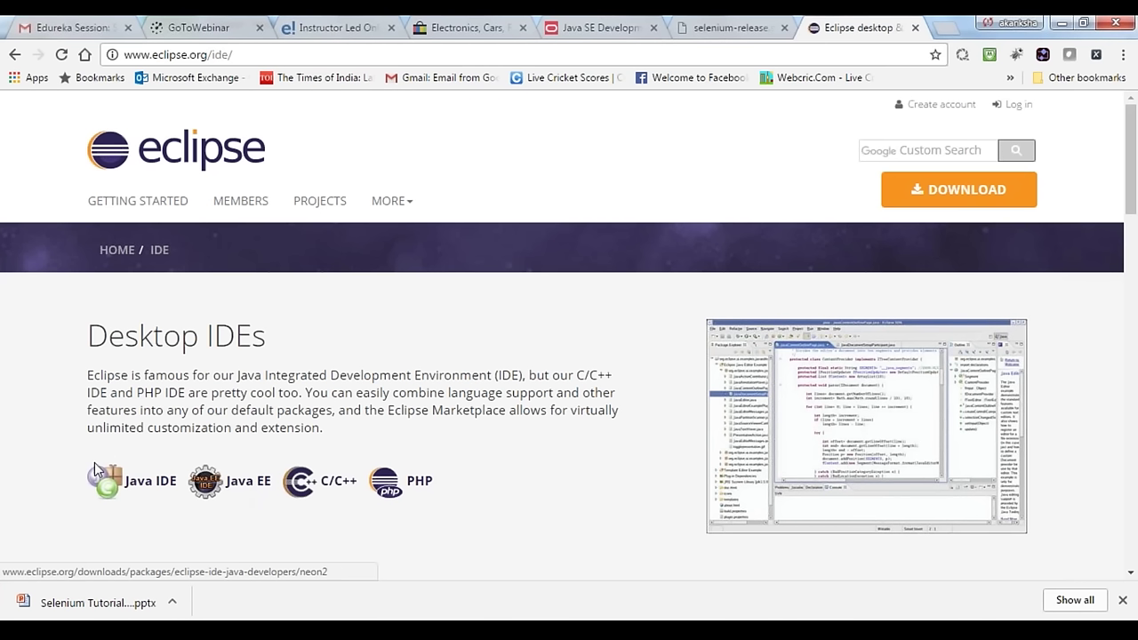
left_click(249, 483)
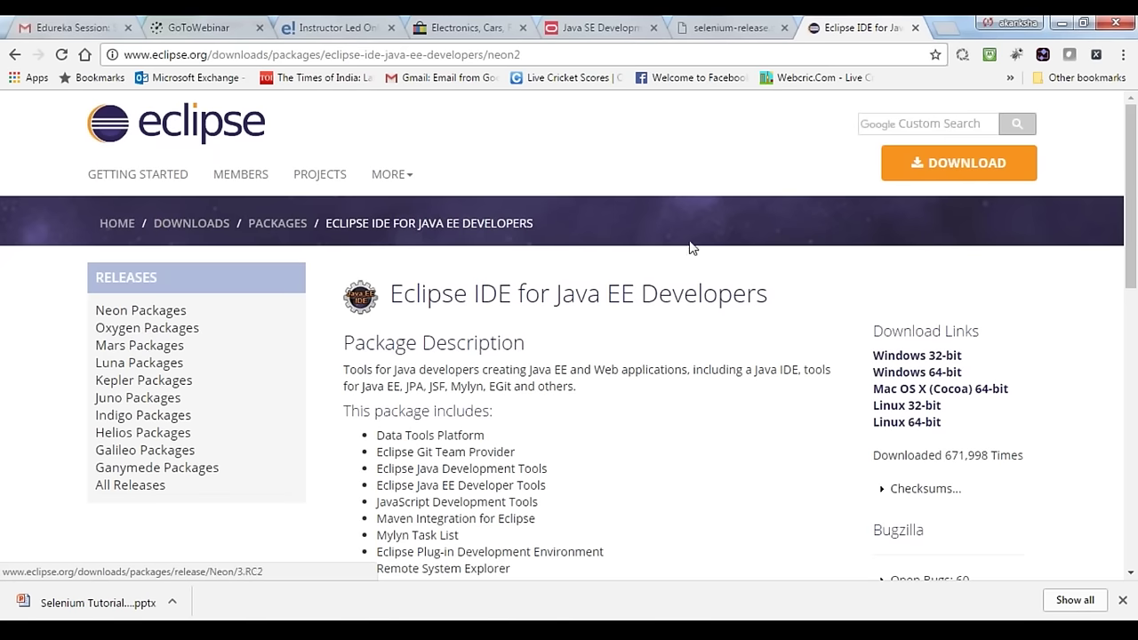
left_click(123, 312)
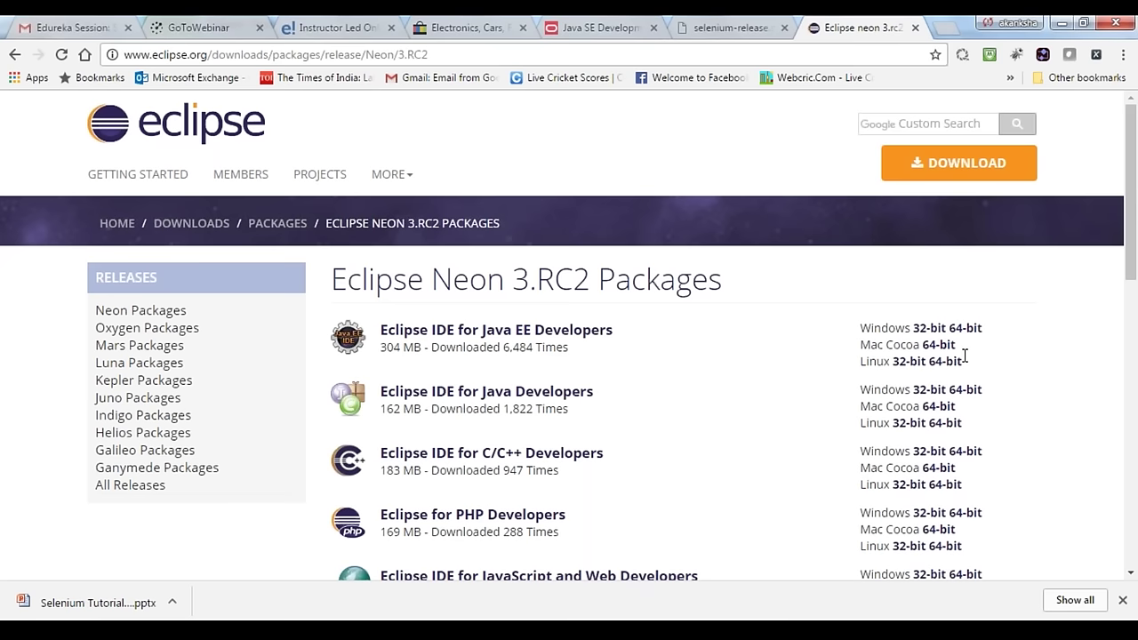
left_click(929, 328)
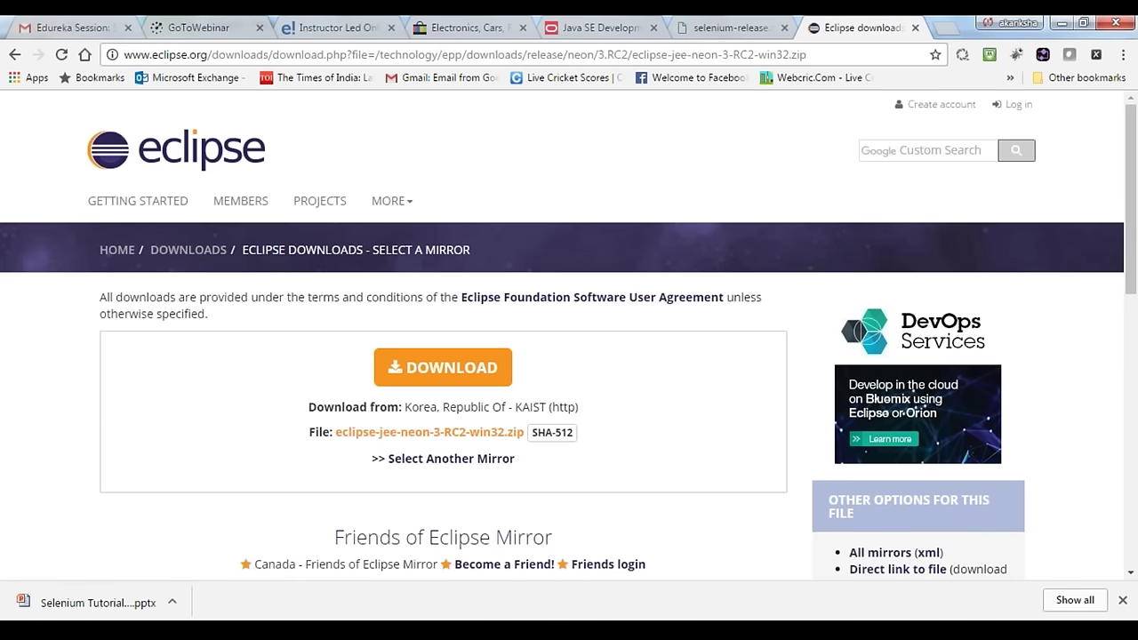
Switch to Windows Explorer and view the workspaces in the Project folder within the presenter's personal folder.
mouse_move(199, 630)
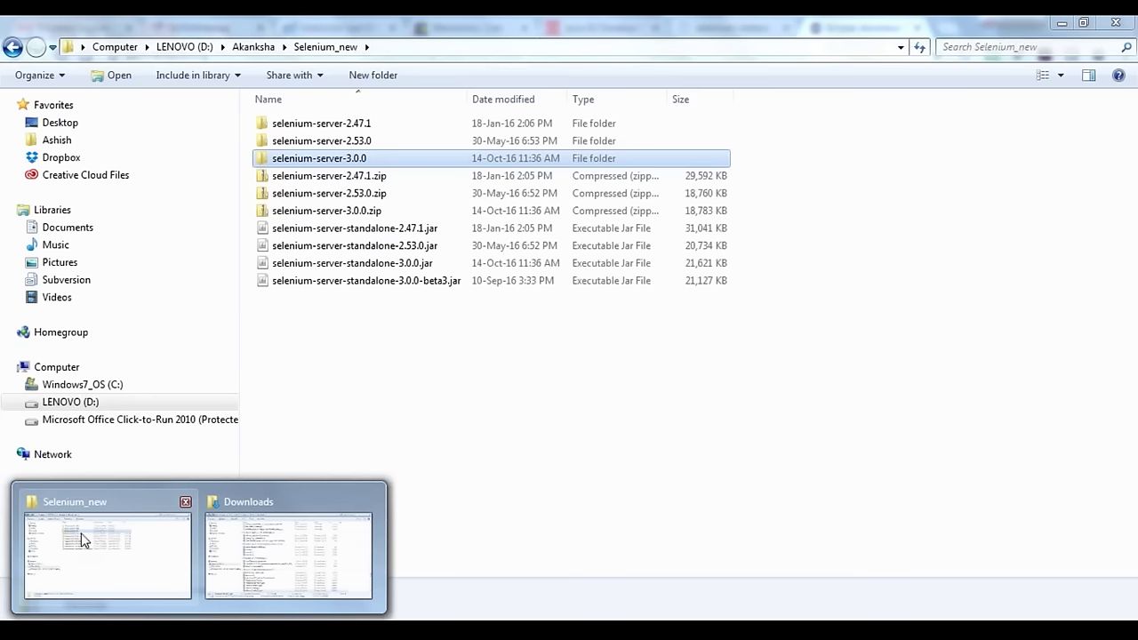
left_click(81, 539)
left_click(253, 47)
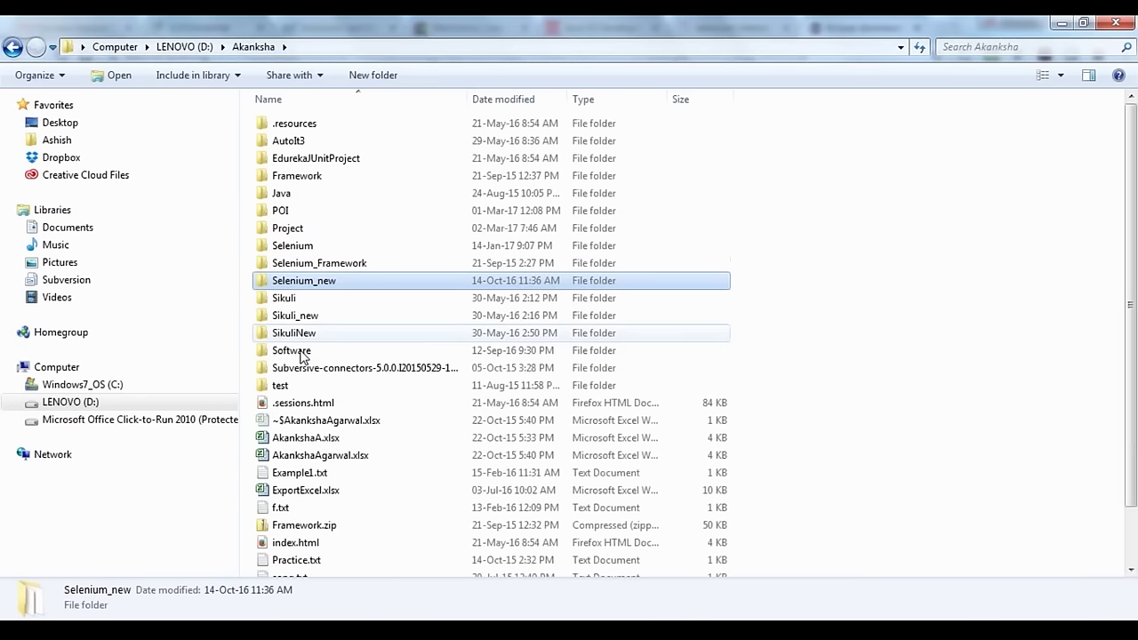
left_click(294, 229)
double_click(293, 230)
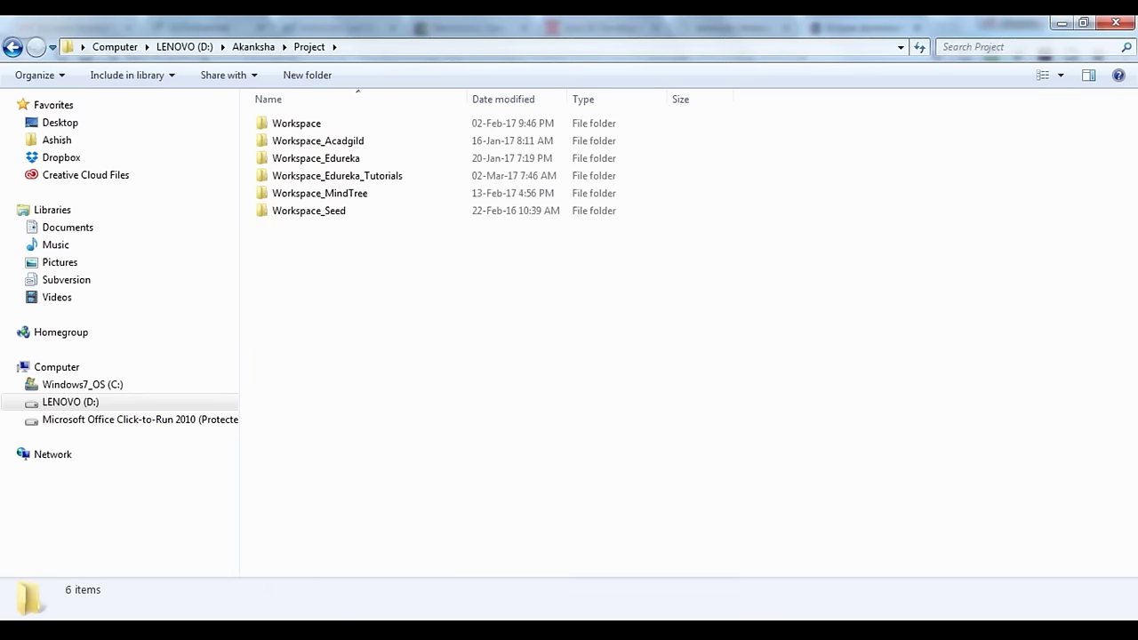
Leave the Project folder and open the eclipse folder on the LENOVO (D:) drive.
left_click(254, 47)
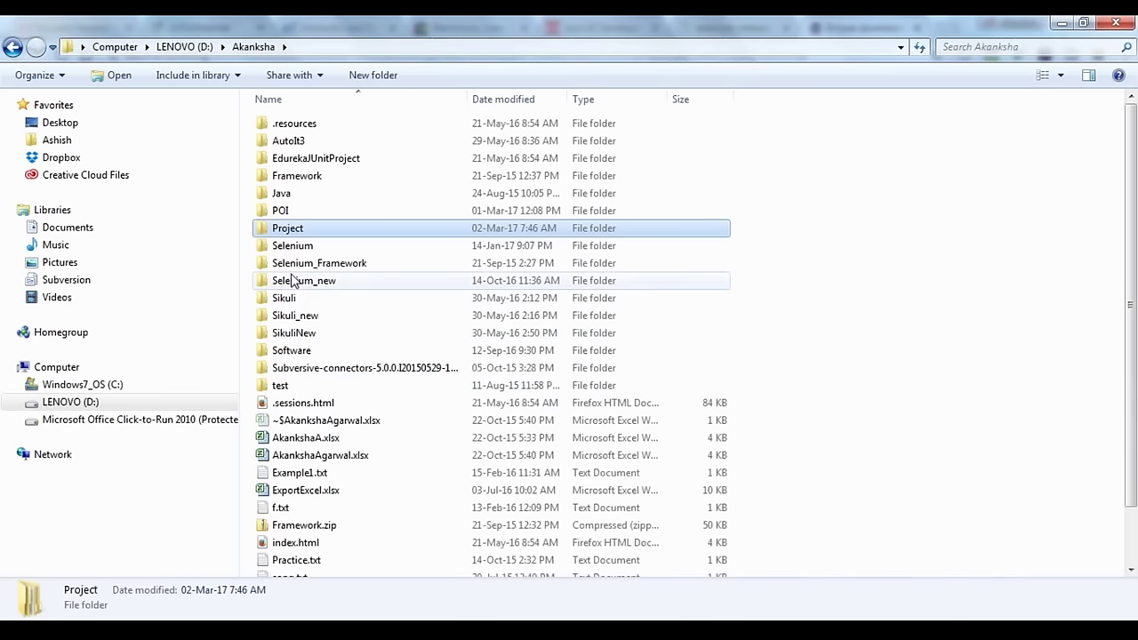
left_click(290, 247)
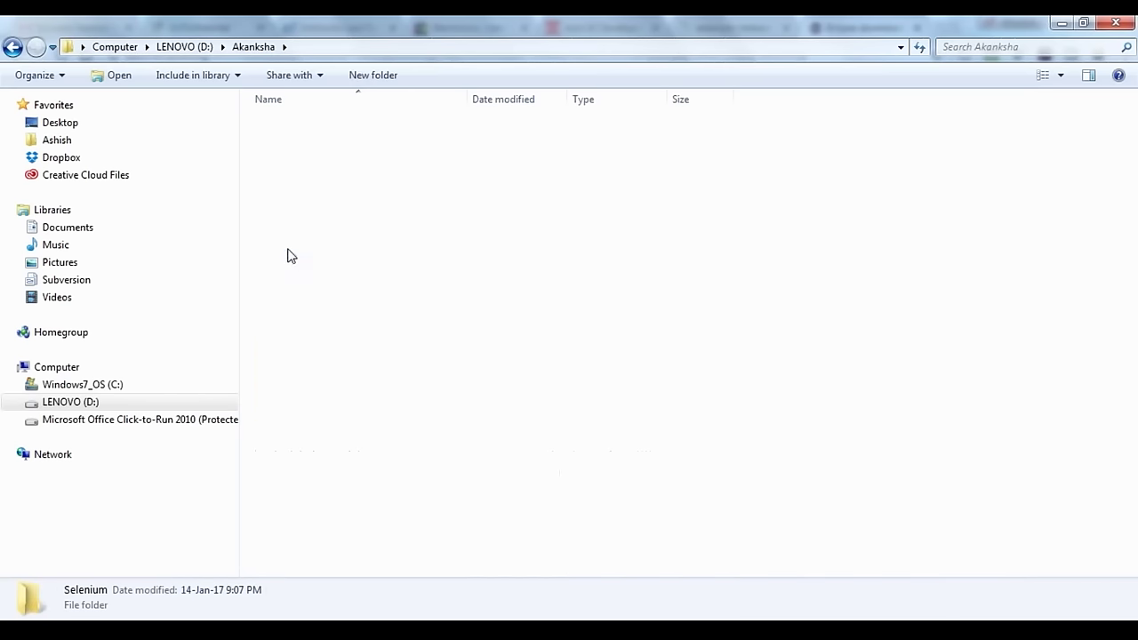
left_click(197, 52)
left_click(293, 195)
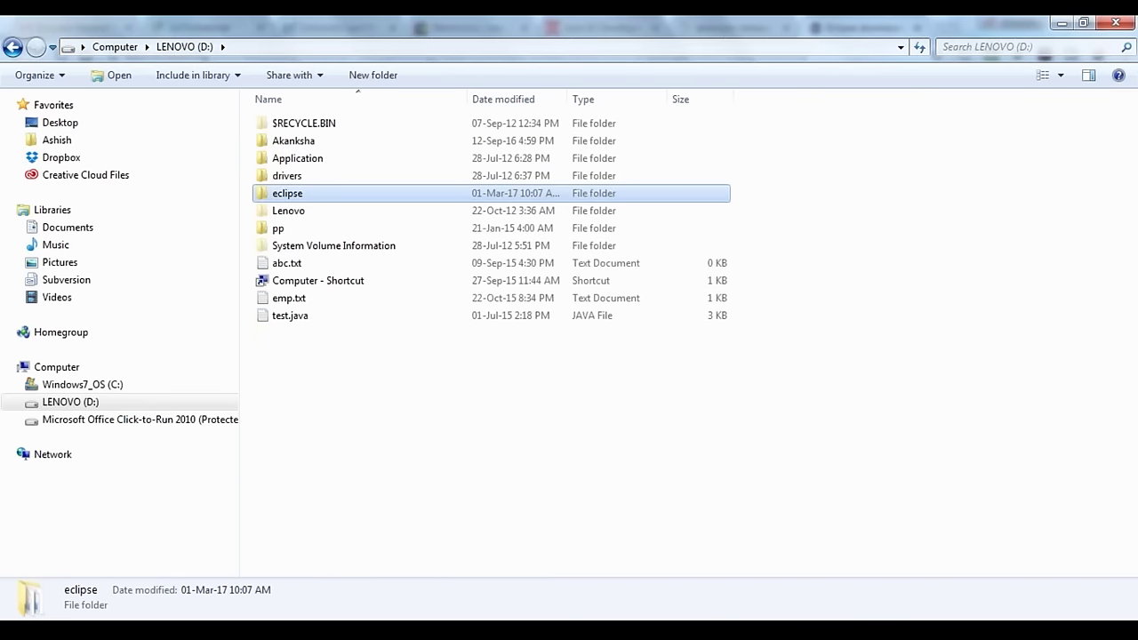
double_click(287, 193)
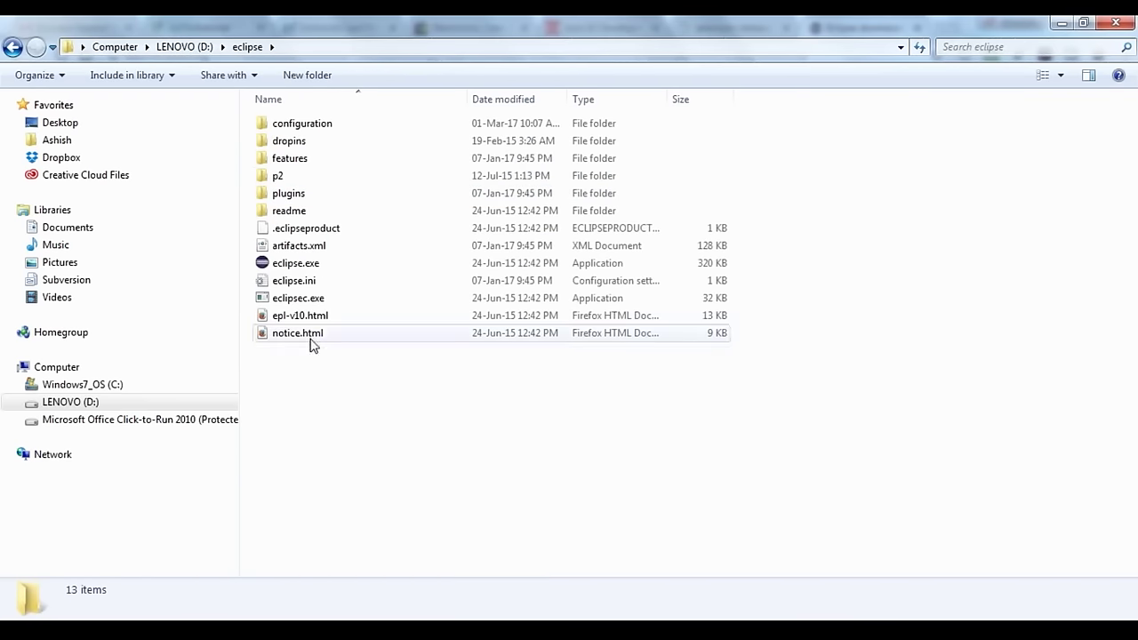
Select eclipse.exe and look at the commands available for it and at the installed programs.
left_click(296, 265)
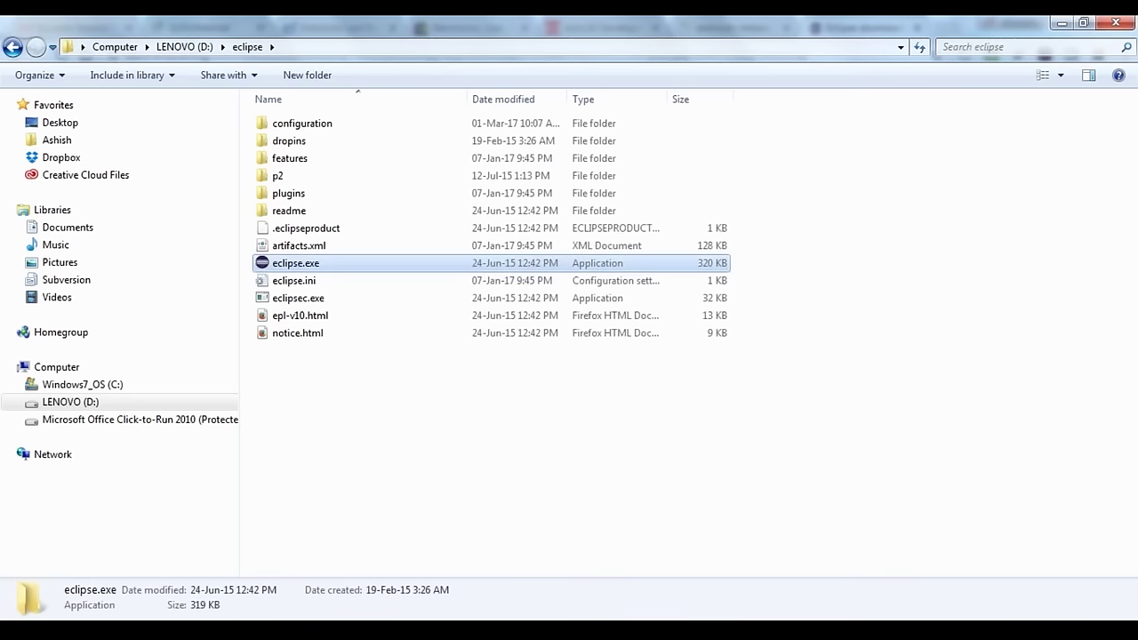
right_click(297, 264)
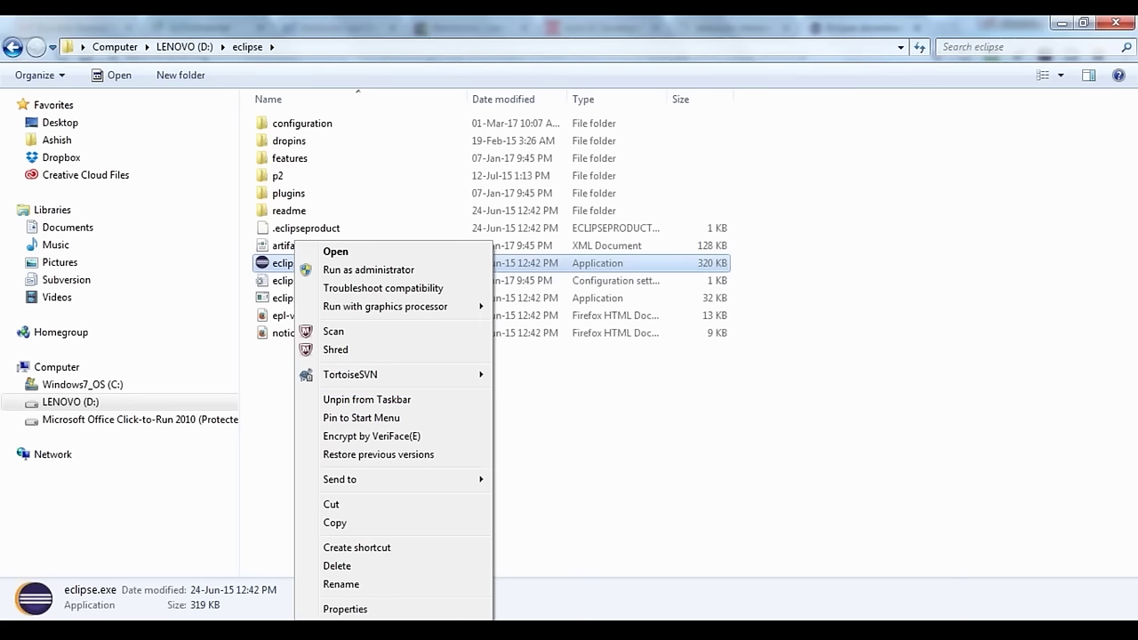
key("Escape")
key("super")
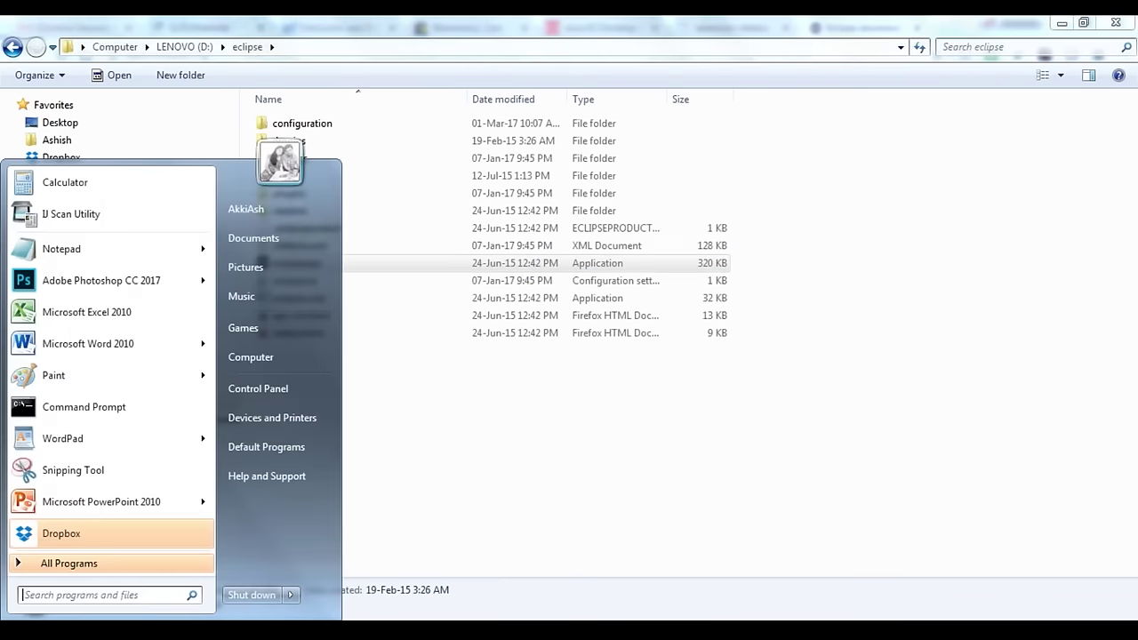
key("Escape")
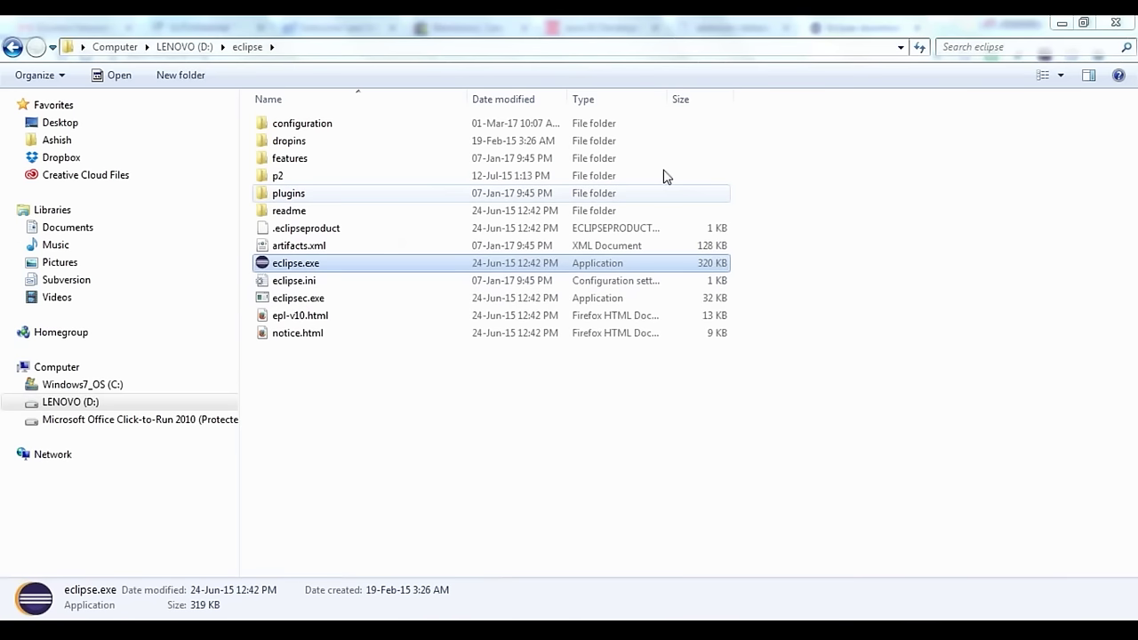
Minimize the Explorer window, launch Eclipse and collapse the Console area to work with the Package Explorer.
left_click(1063, 23)
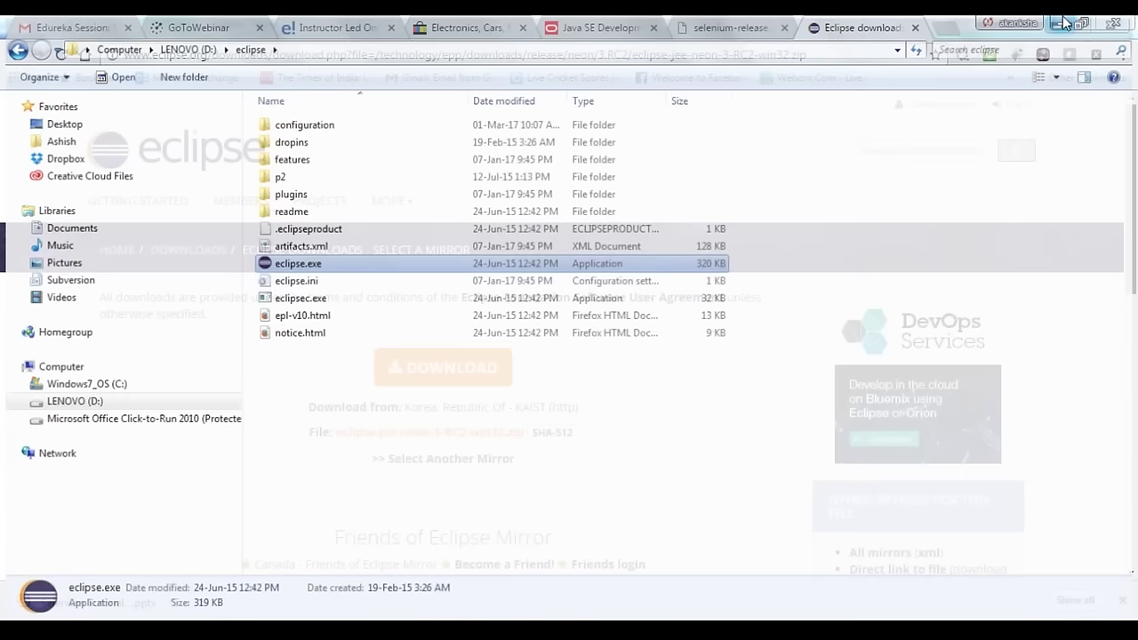
mouse_move(435, 631)
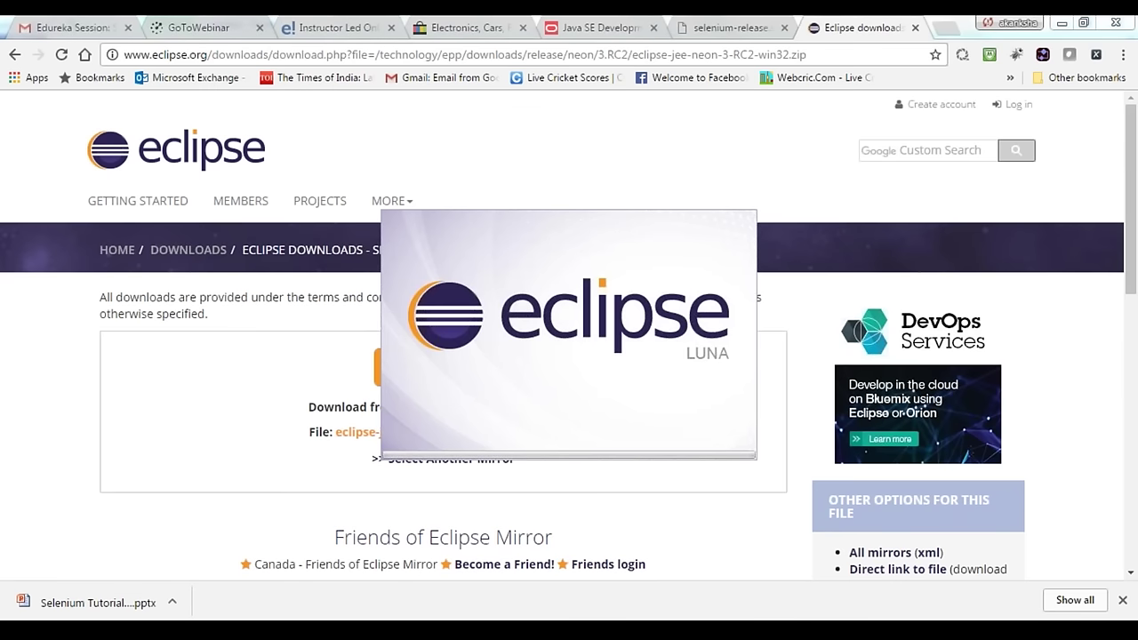
key("alt+Tab")
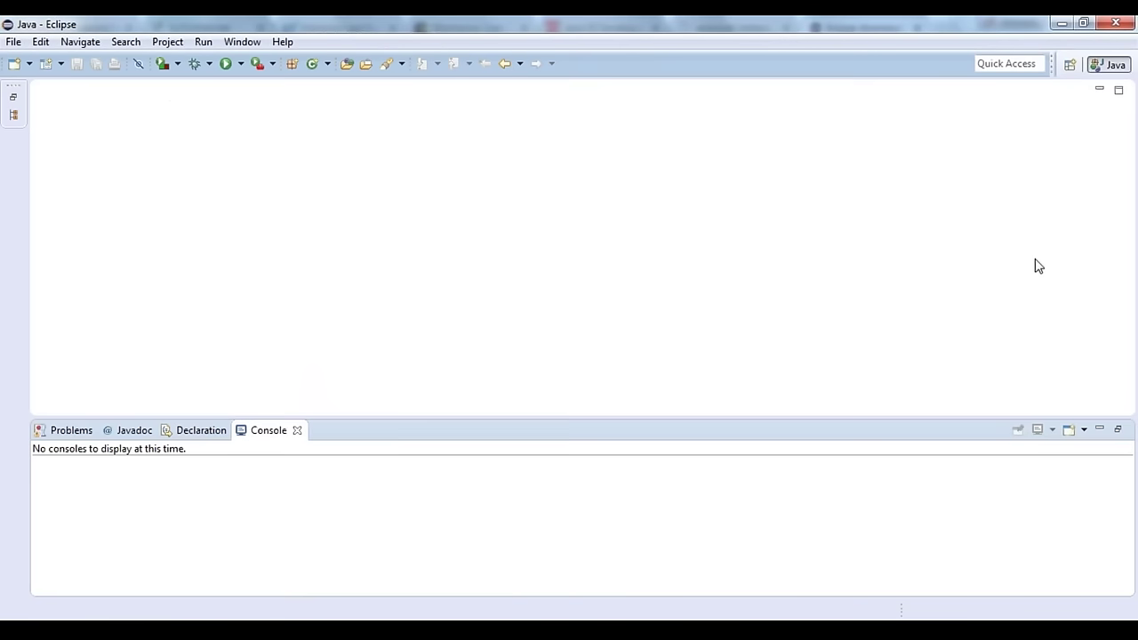
left_click(1103, 429)
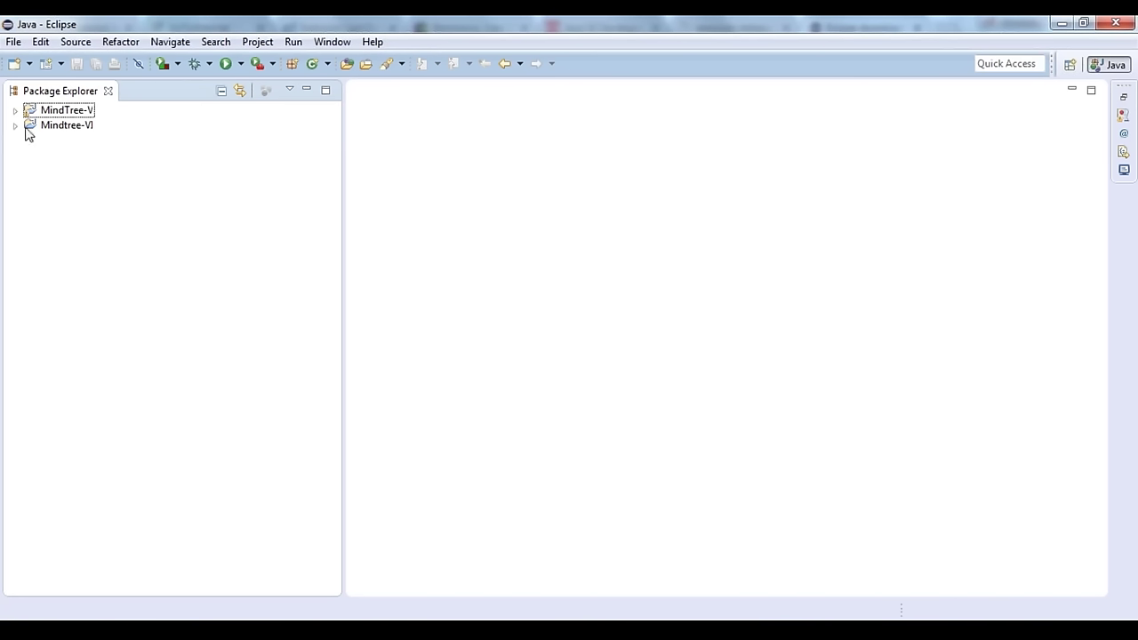
Show the list of workspaces that Eclipse can switch to.
left_click(14, 42)
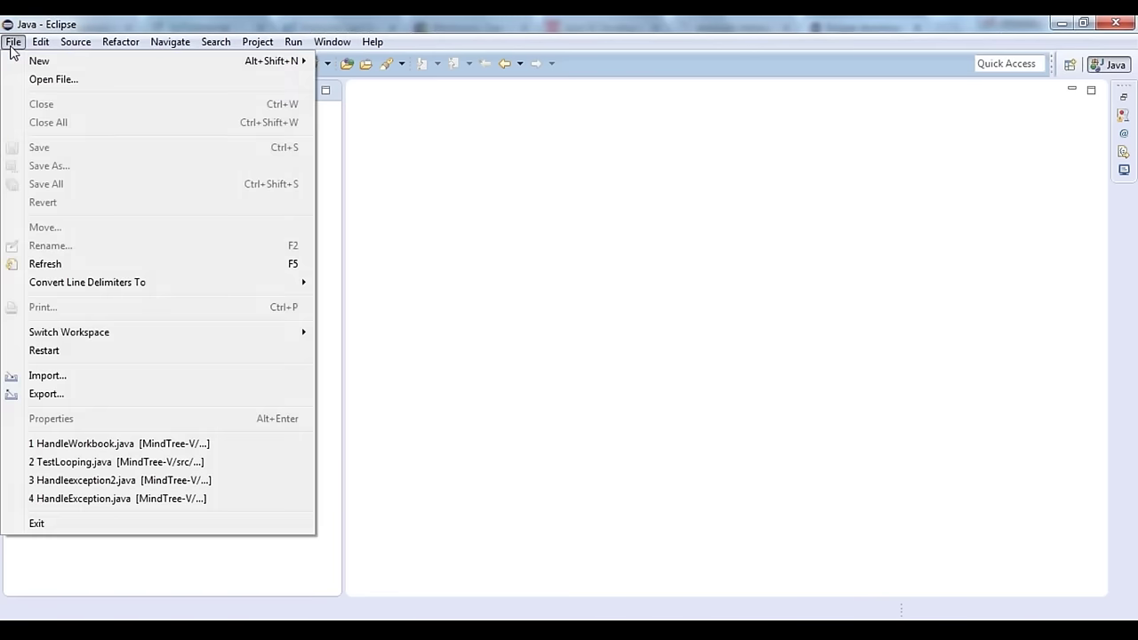
mouse_move(95, 333)
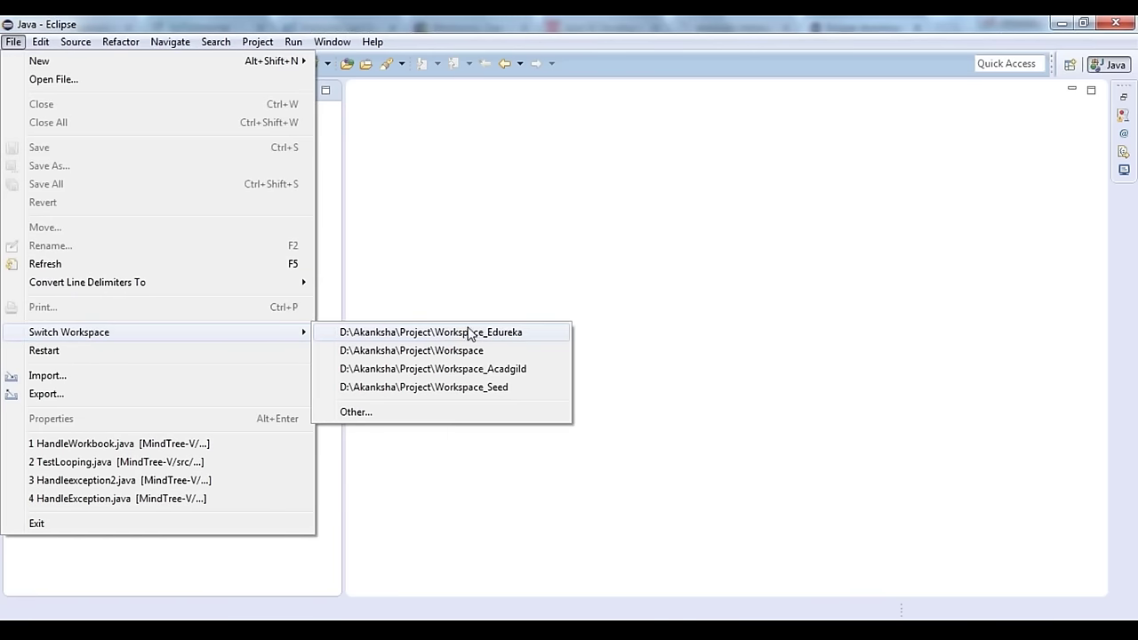